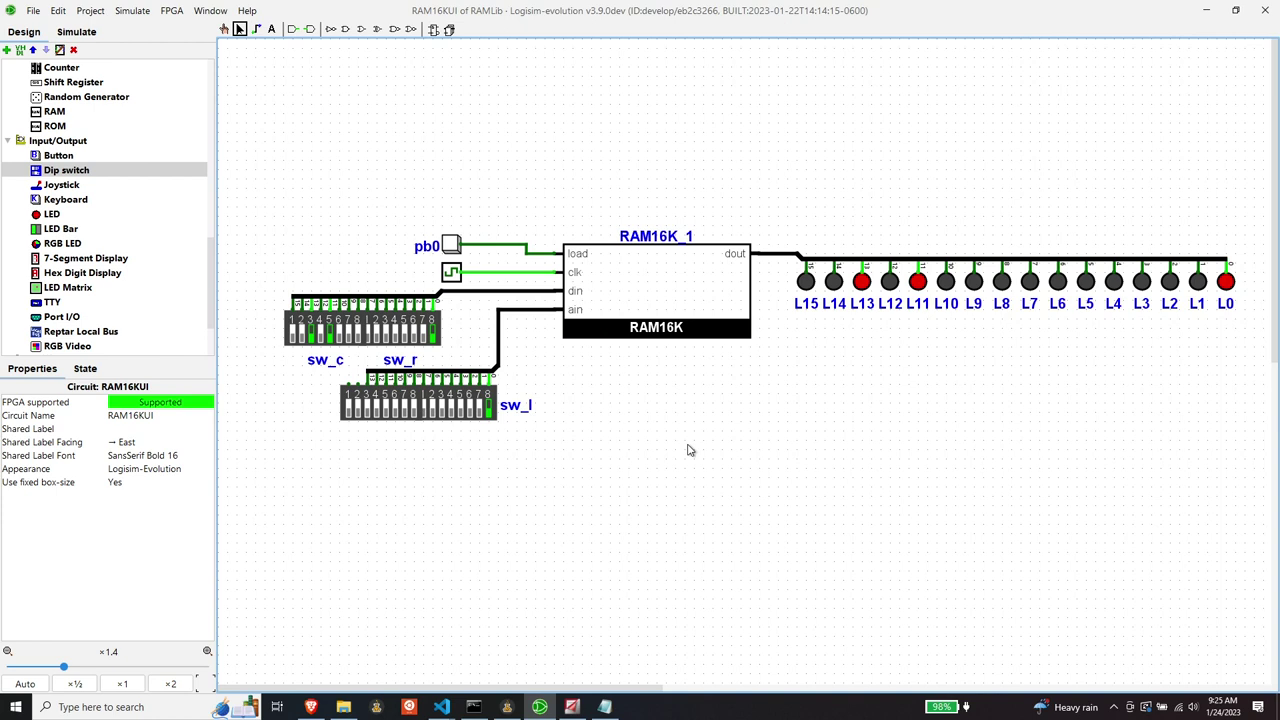
- Open RAM16K from RAMLib, showing four RAM4K blocks joined by a load demultiplexer and output multiplexer
scroll(98, 198, down, 3)
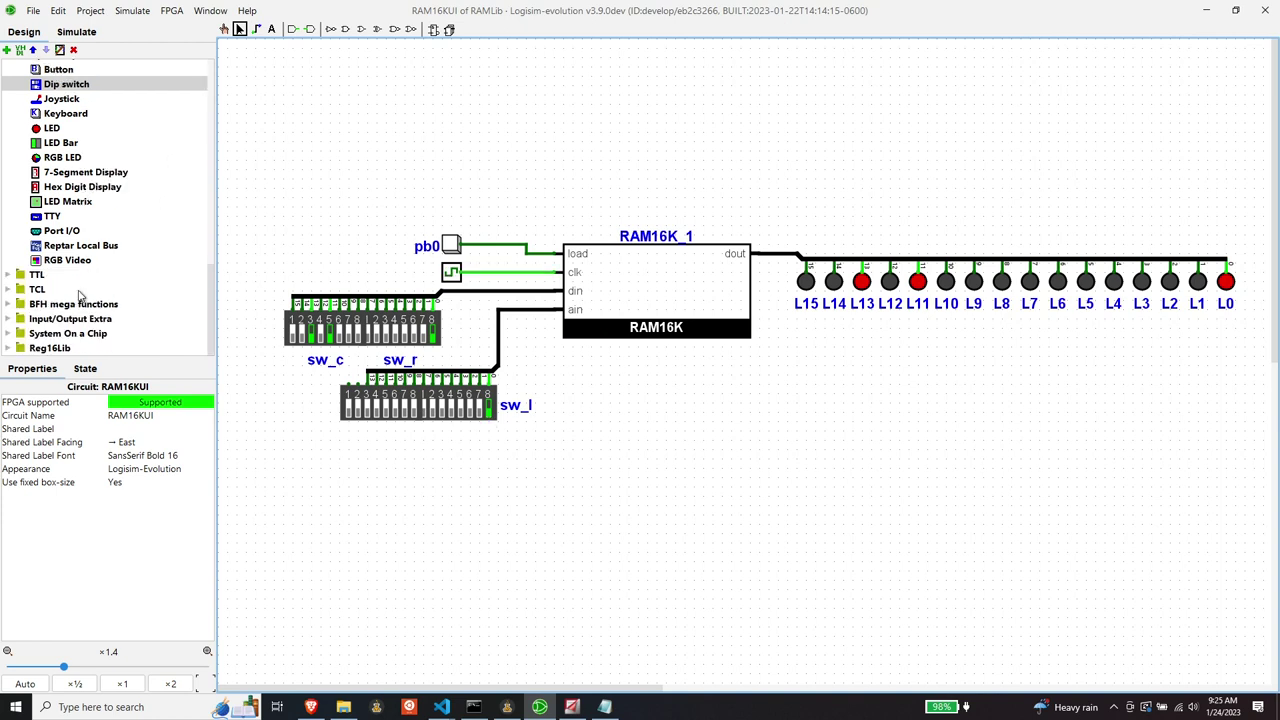
scroll(74, 254, up, 1)
scroll(60, 292, down, 1)
scroll(60, 287, up, 4)
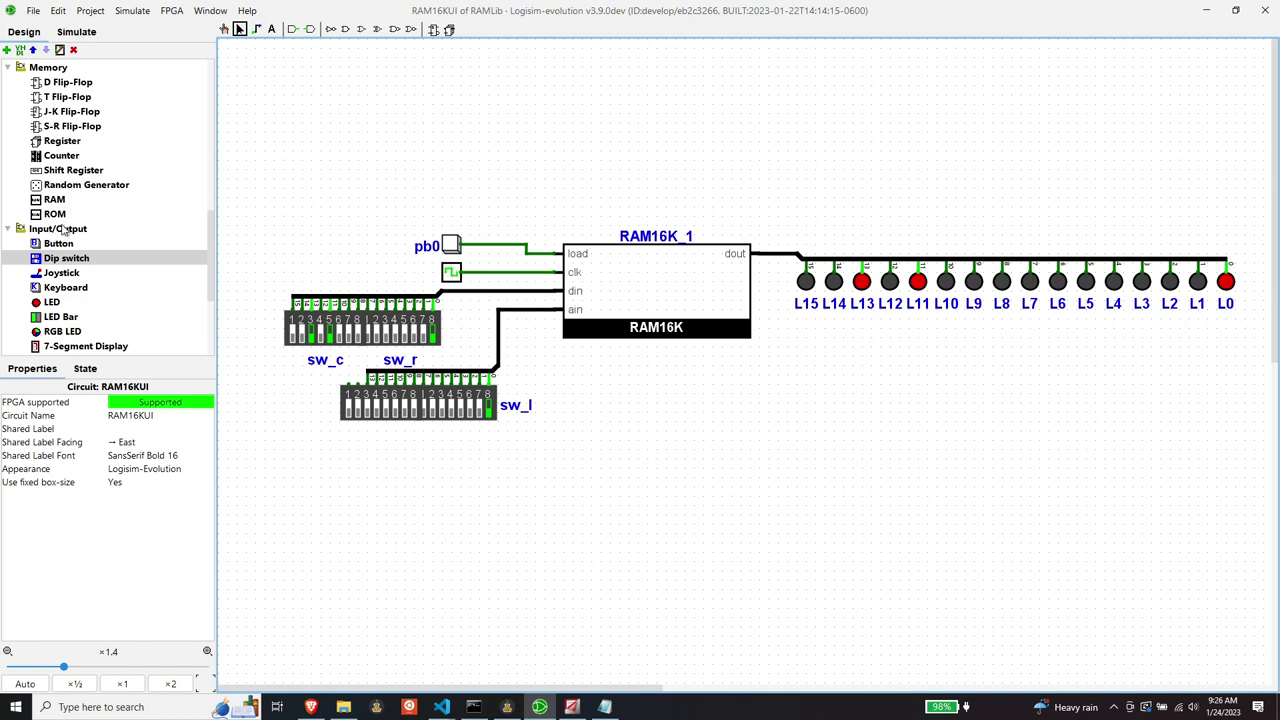
scroll(70, 214, down, 2)
scroll(72, 216, up, 5)
scroll(70, 214, up, 8)
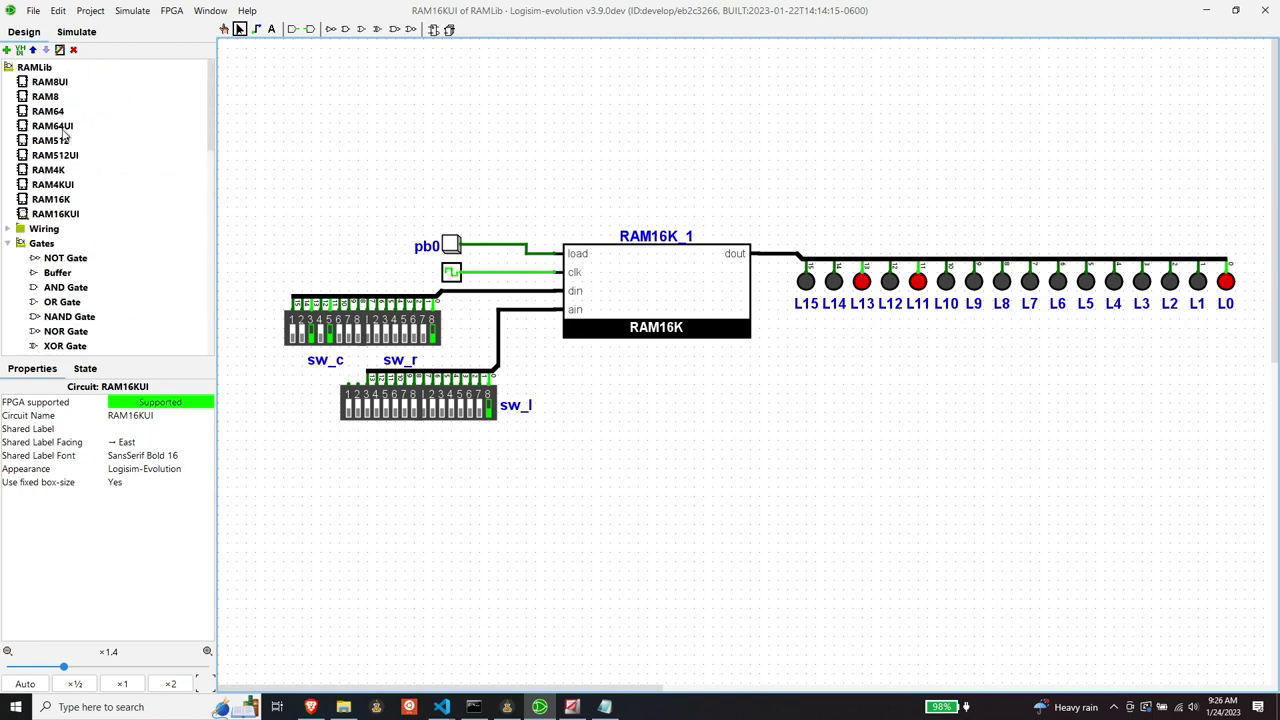
double_click(55, 200)
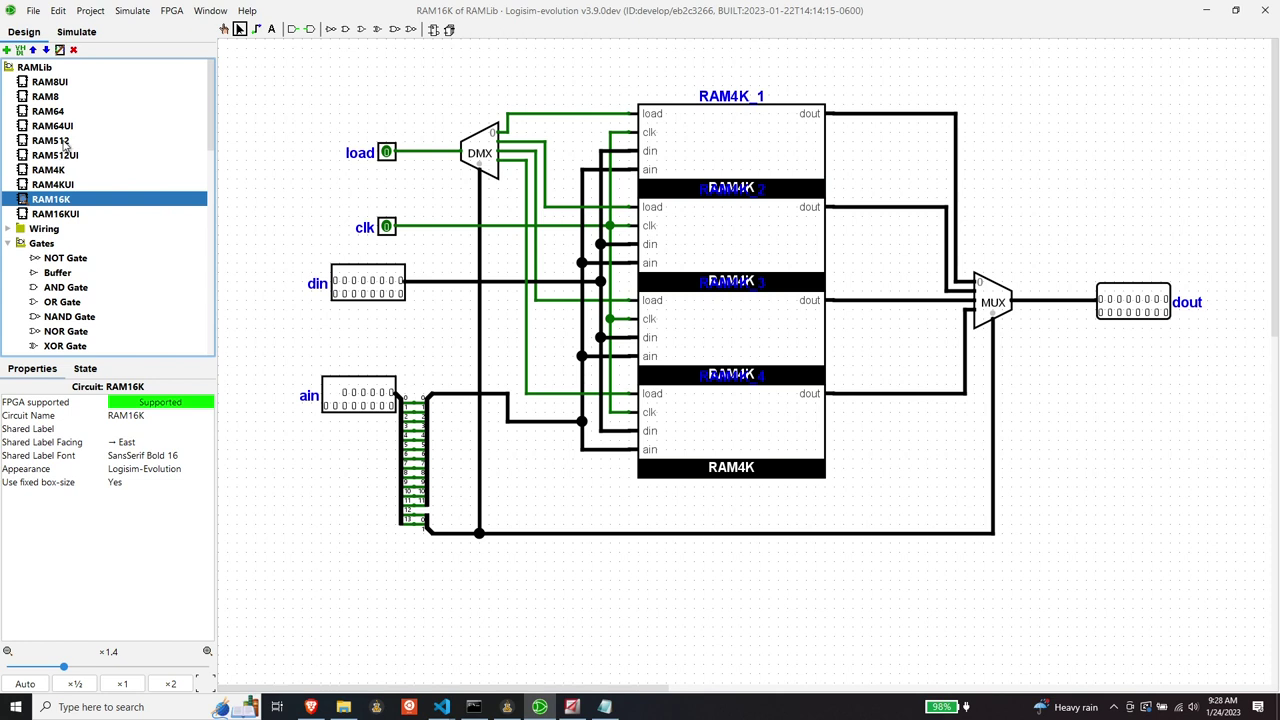
- Open the RAM512 circuit and select its RAM_1 block to show its properties
double_click(66, 145)
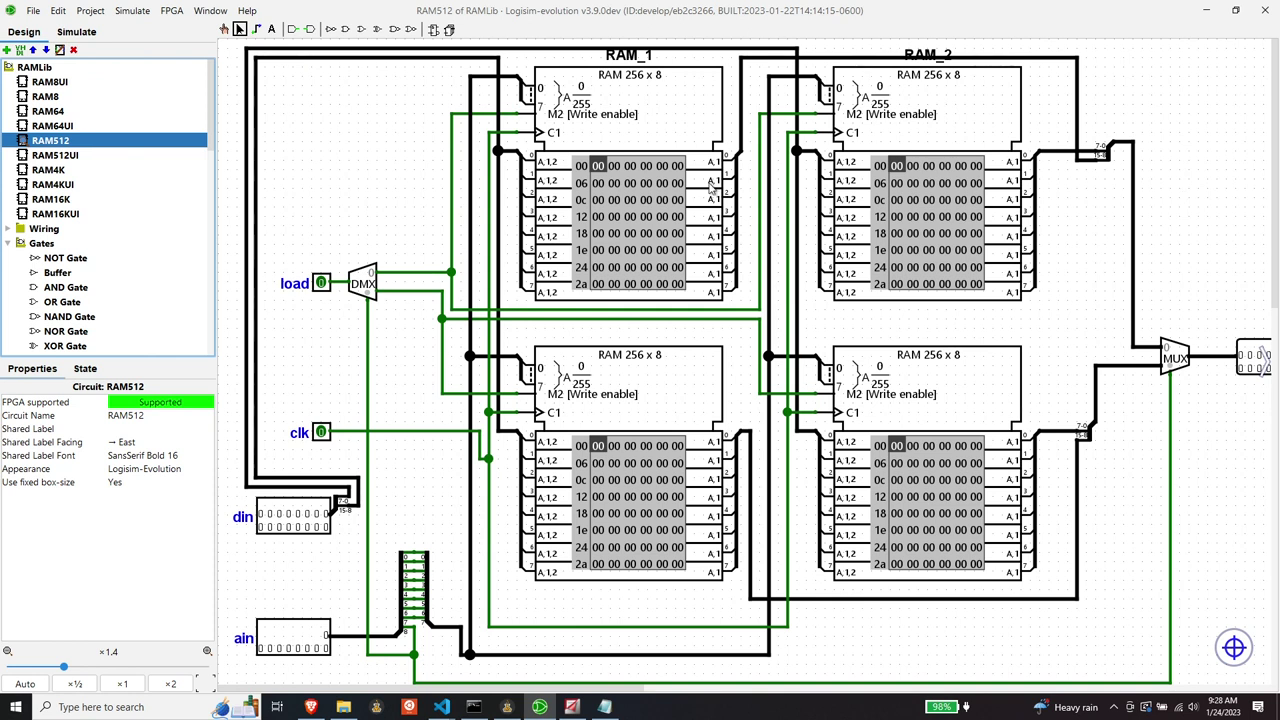
click(659, 105)
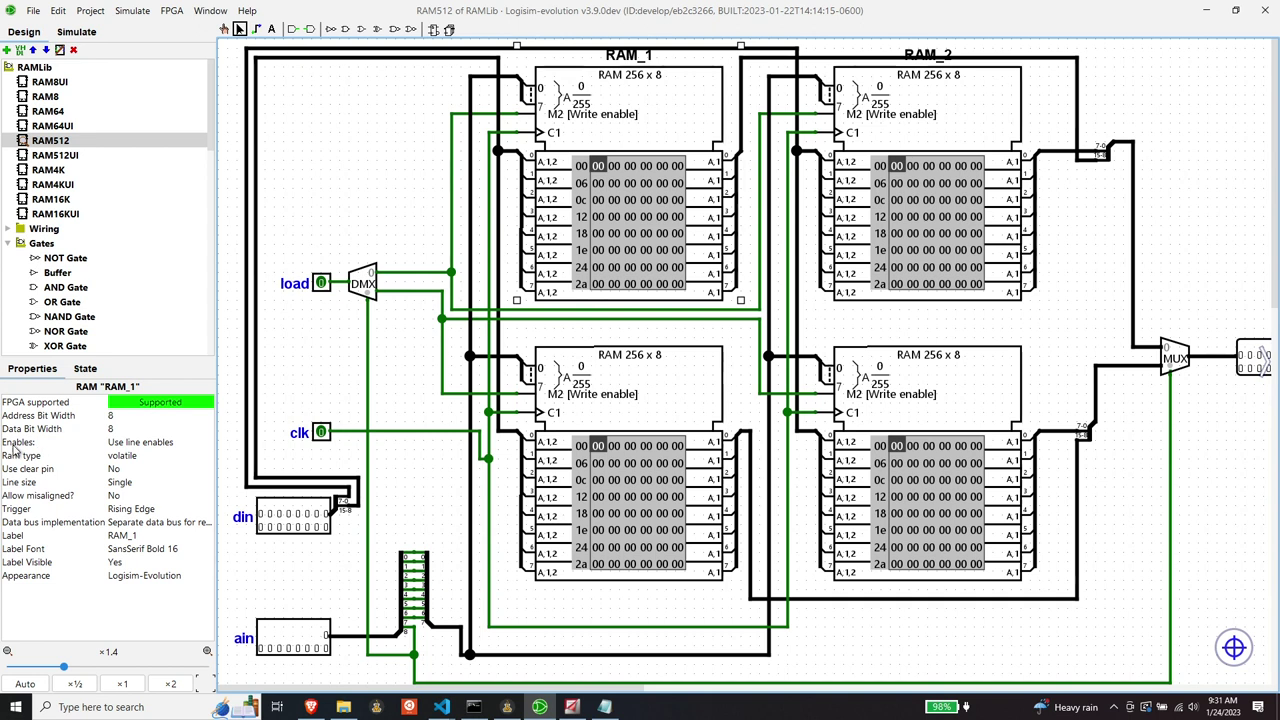
- Keep RAM_1 on Use line enables and bring the Vivado RAM16KUI log forward in Notepad
click(130, 444)
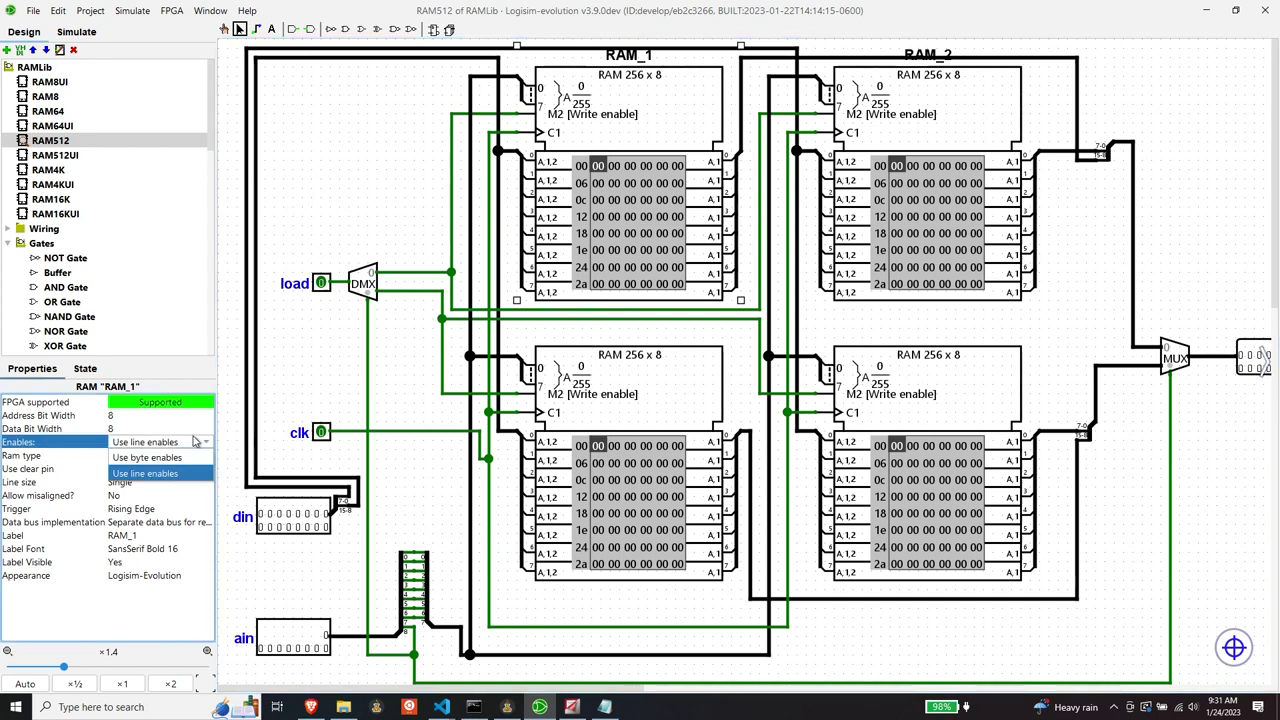
click(200, 473)
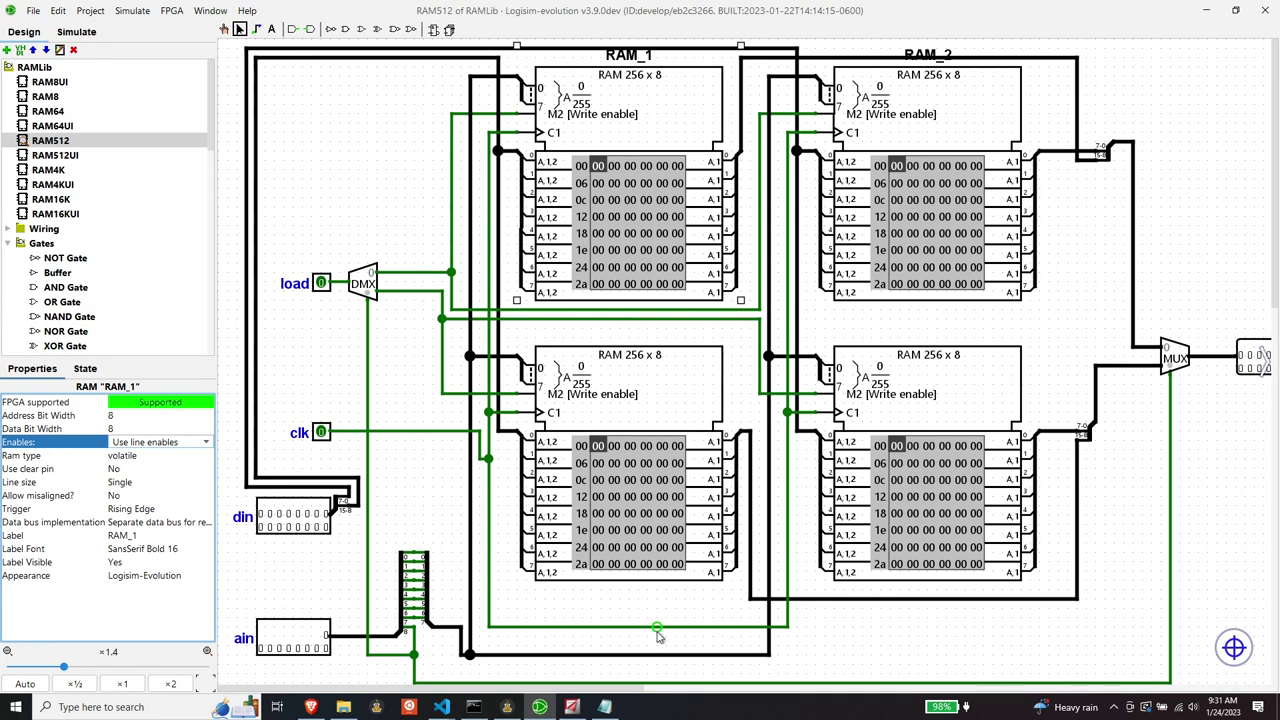
click(605, 707)
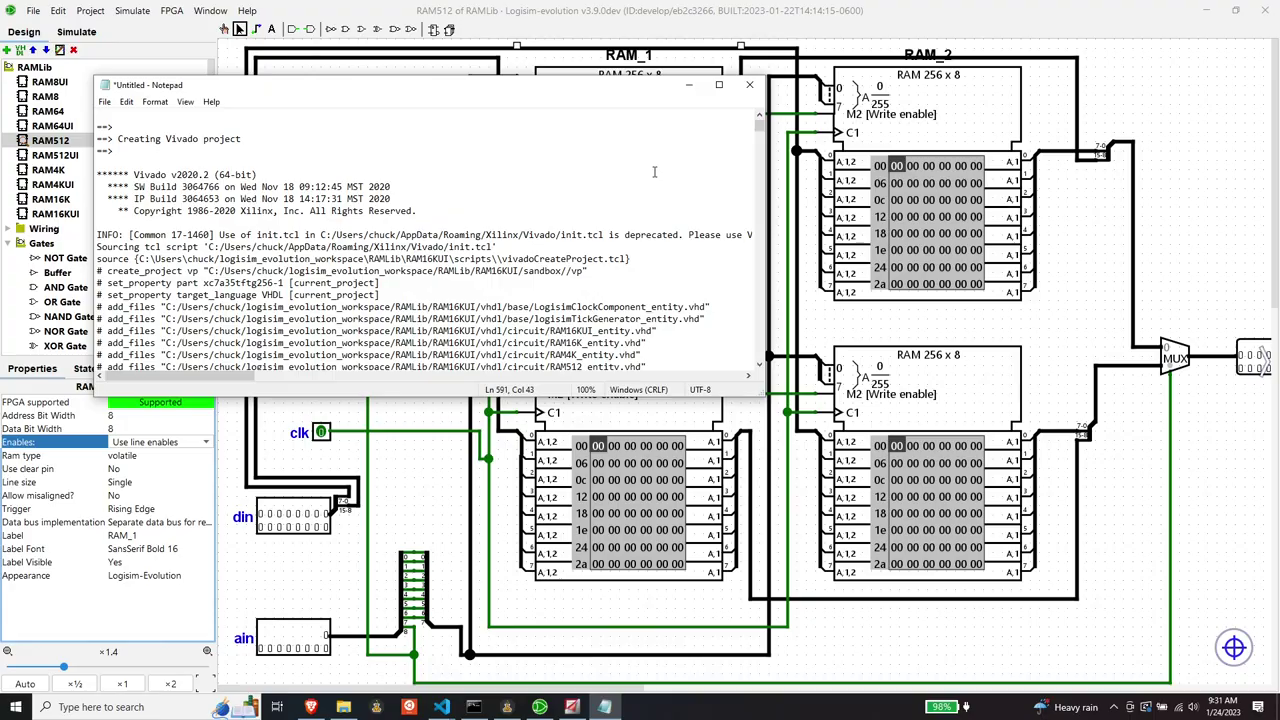
click(718, 84)
scroll(647, 221, down, 20)
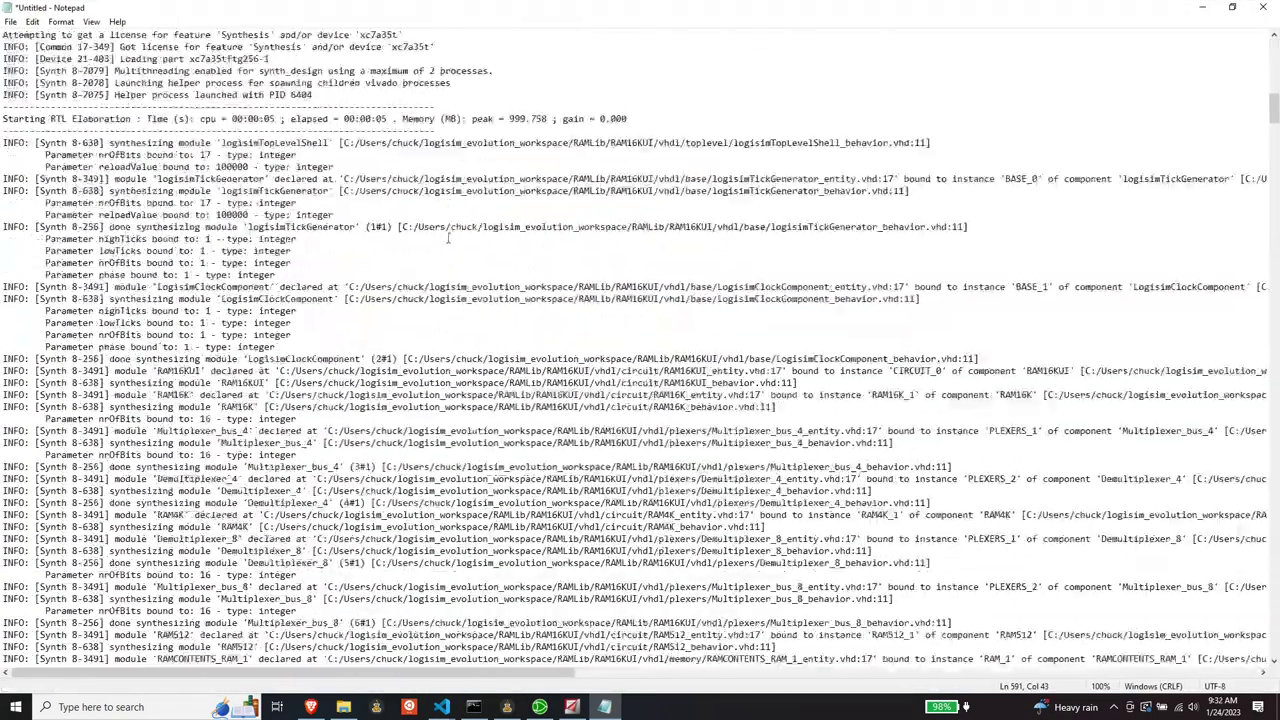
scroll(447, 249, down, 20)
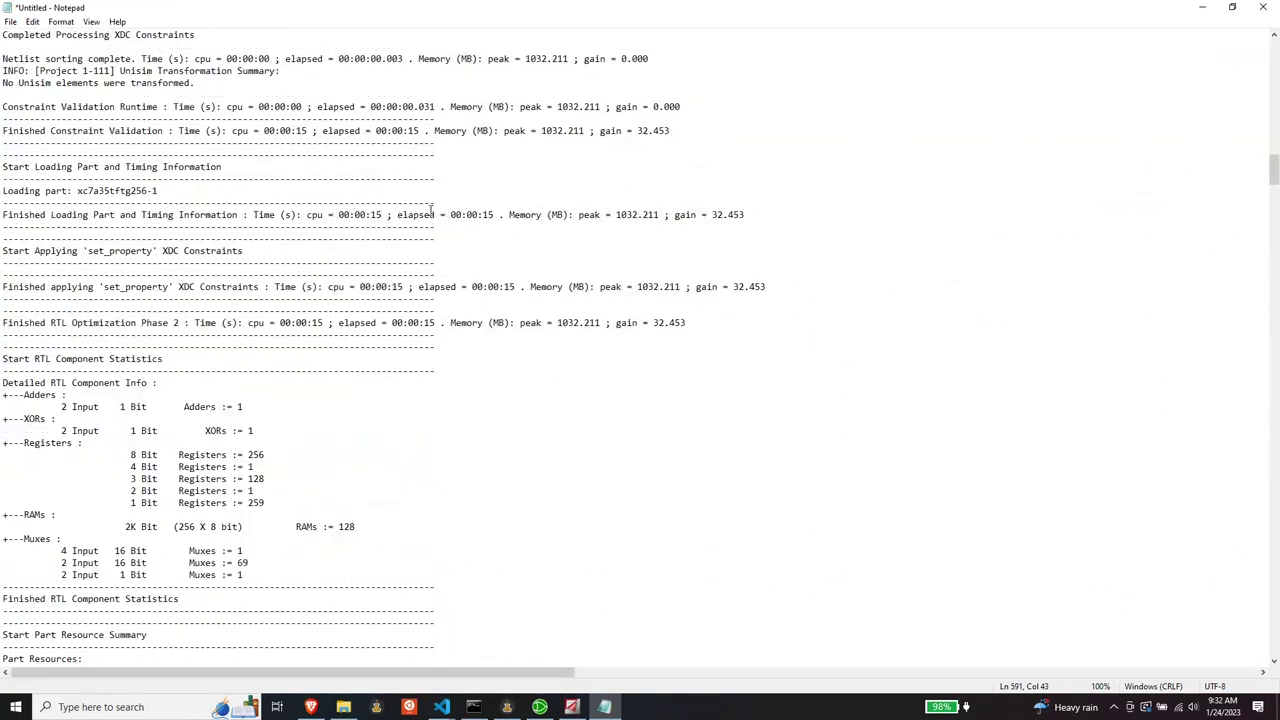
scroll(435, 206, down, 3)
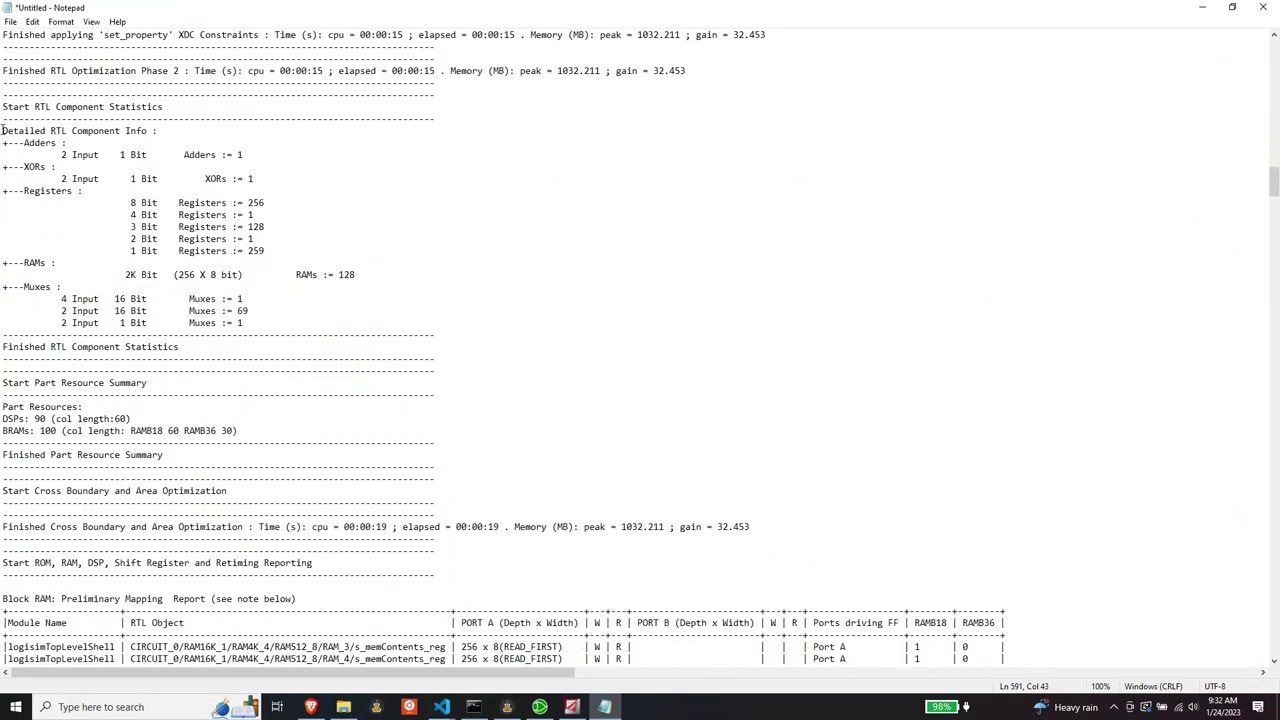
drag(3, 131, 379, 326)
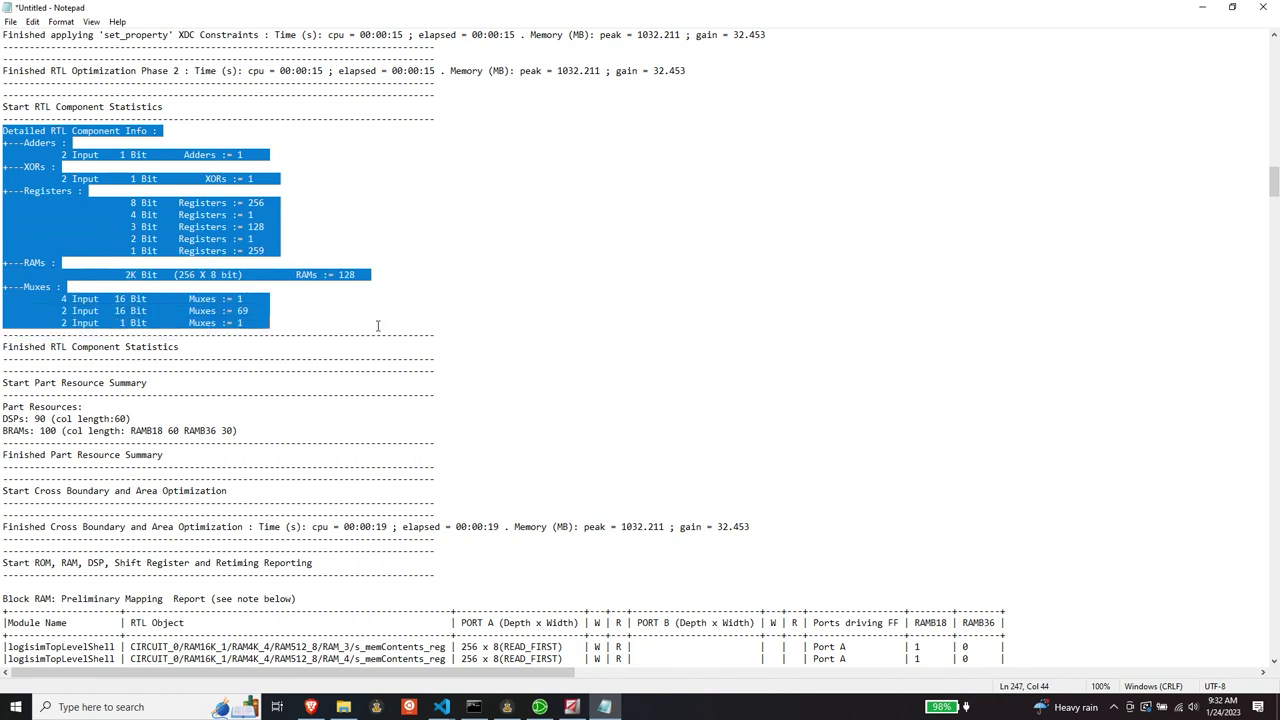
click(418, 240)
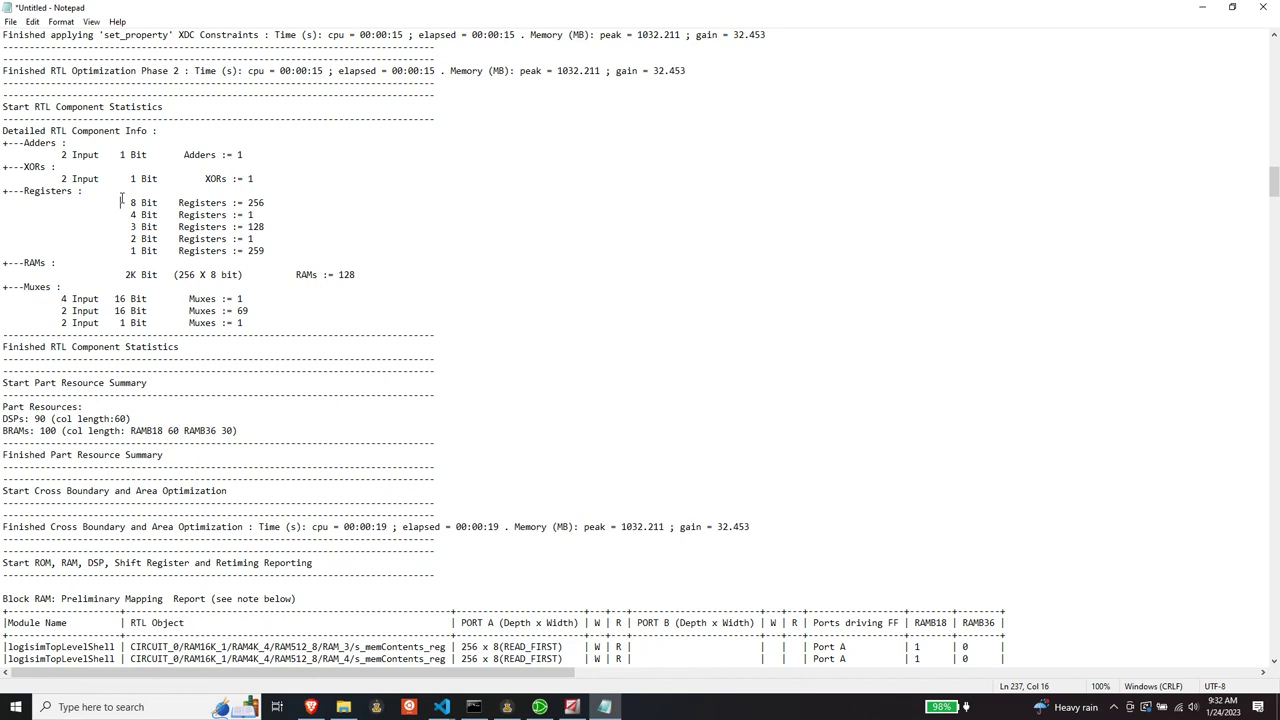
drag(122, 203, 285, 254)
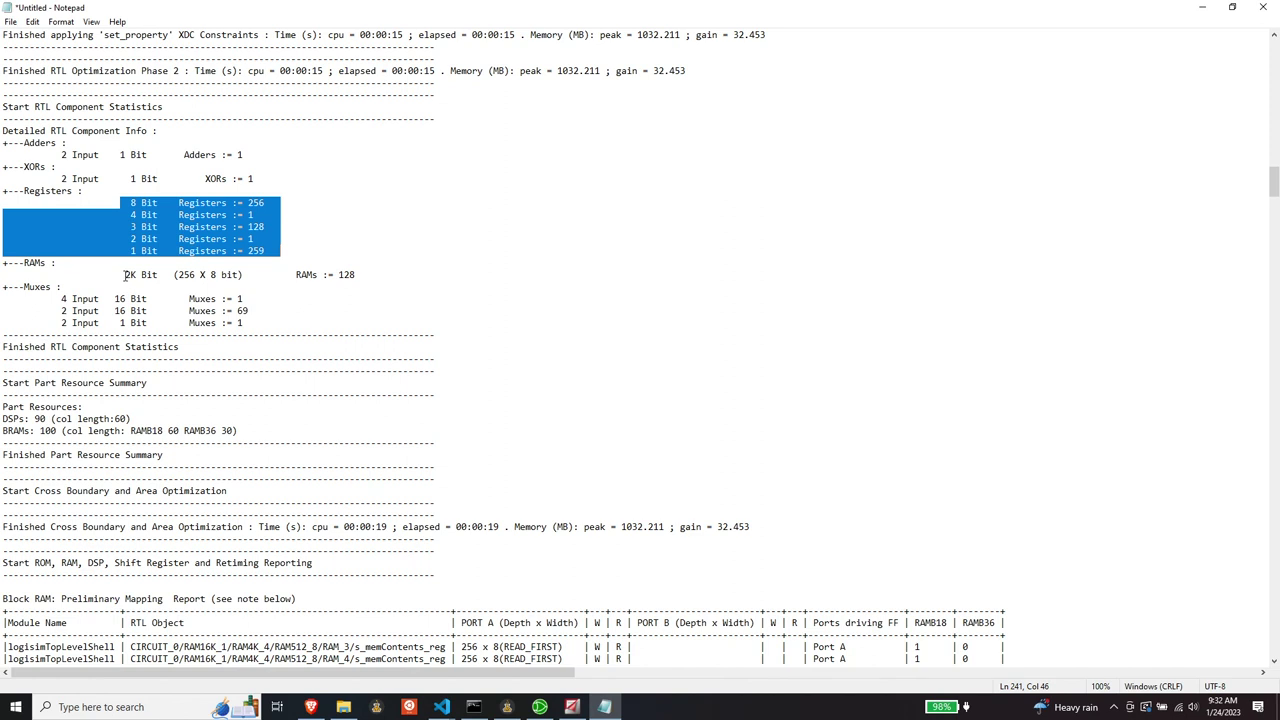
drag(125, 274, 376, 278)
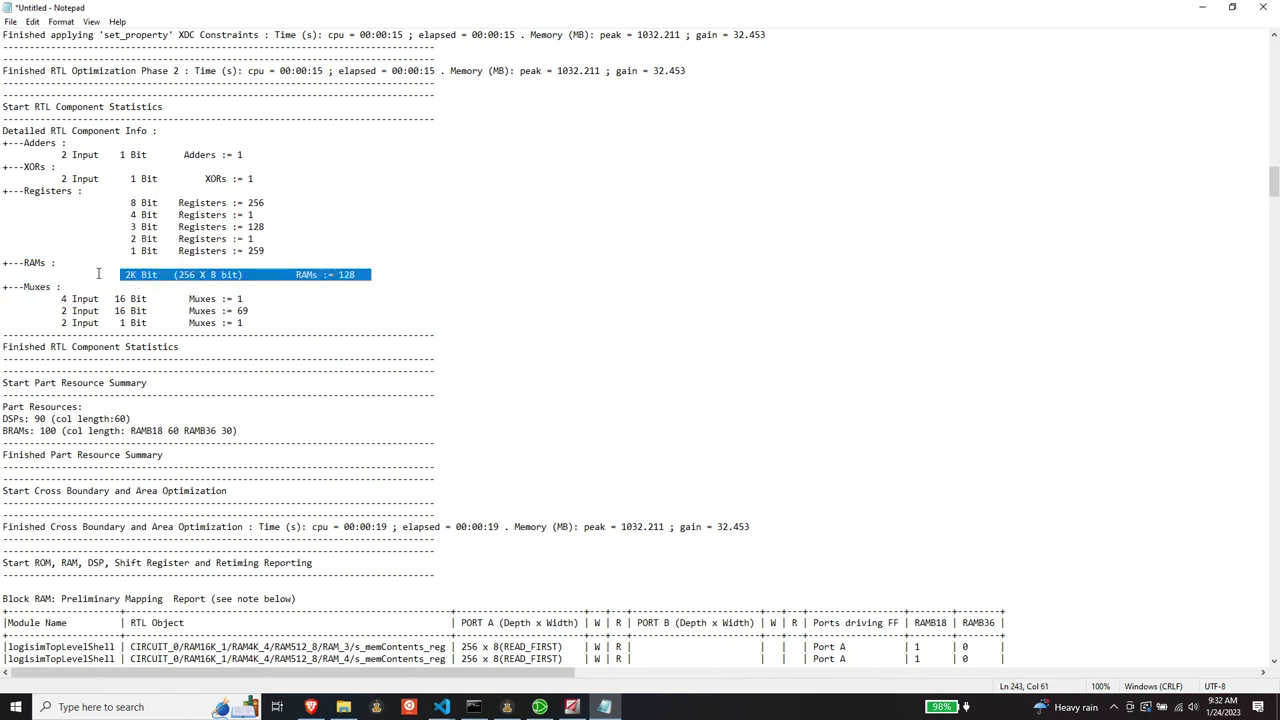
drag(18, 262, 412, 276)
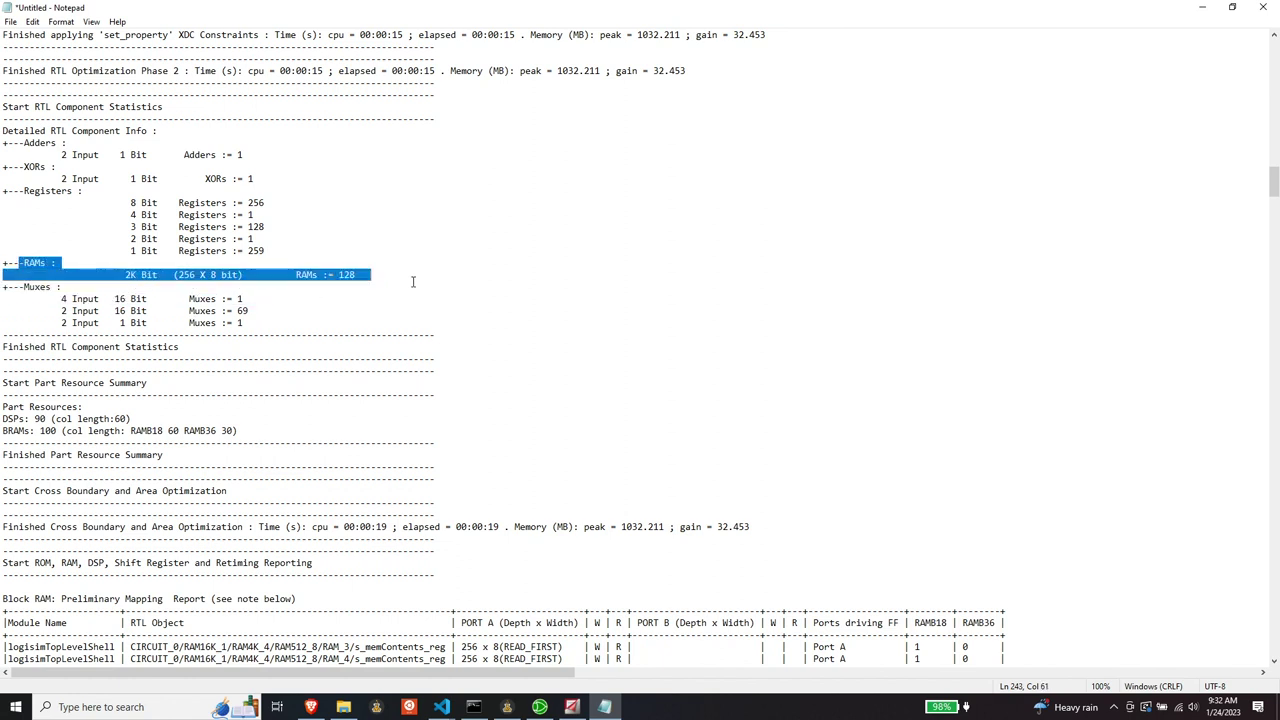
click(499, 247)
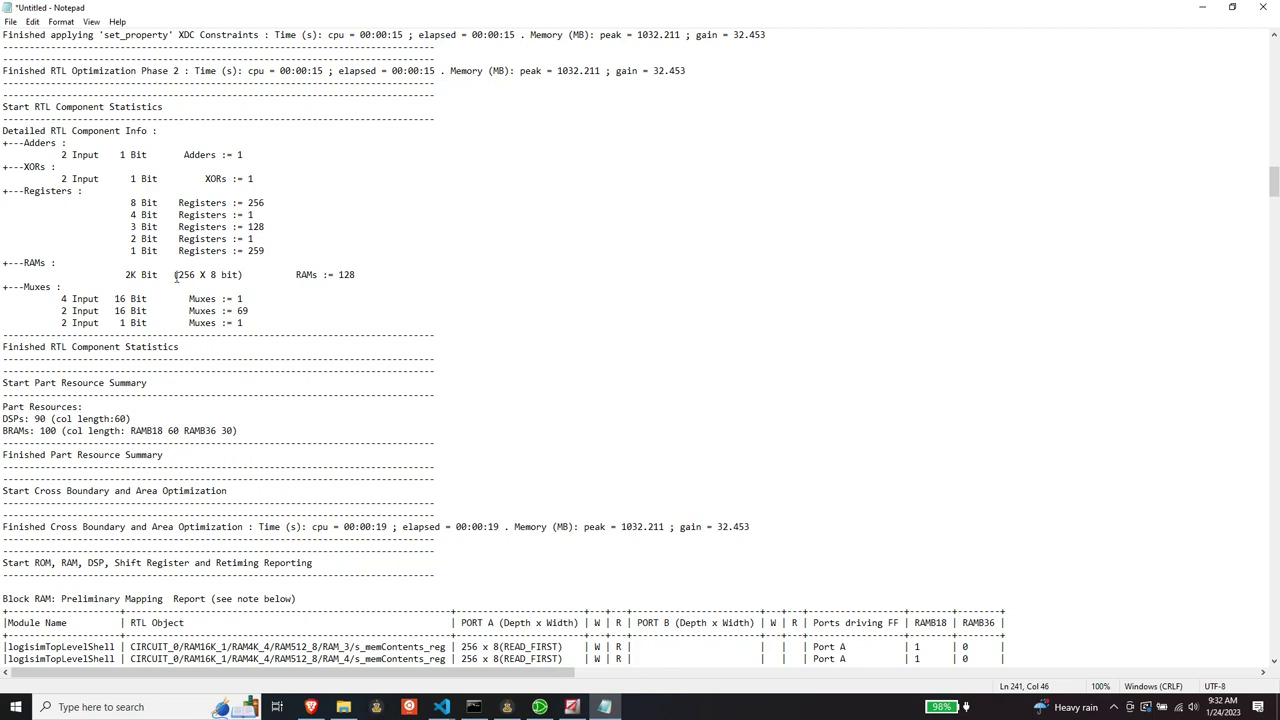
drag(337, 274, 358, 274)
scroll(422, 274, down, 1)
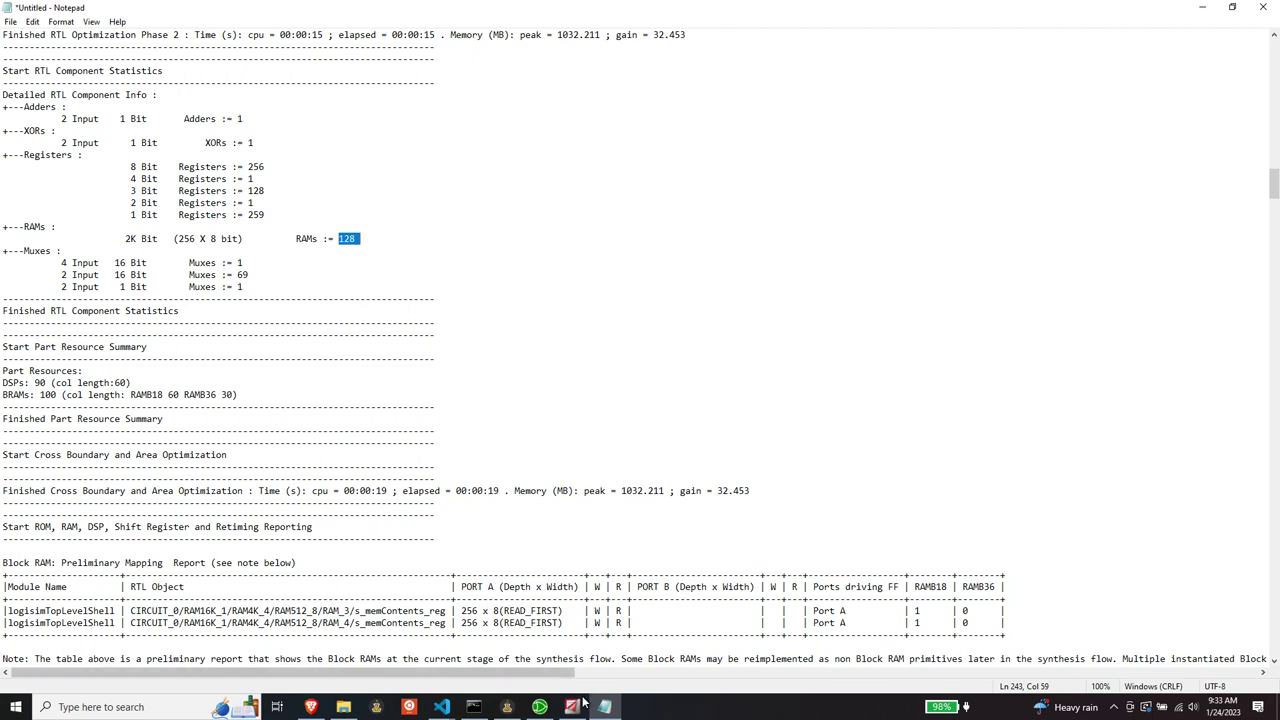
mouse_move(441, 707)
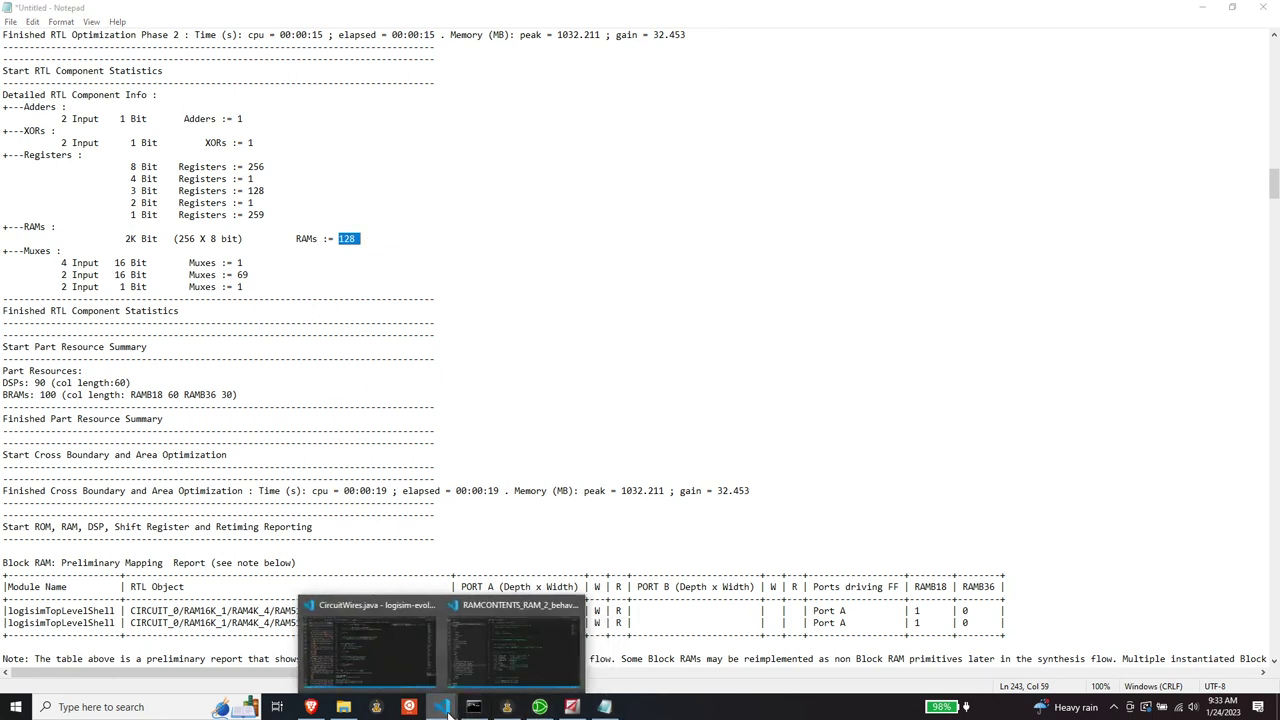
- Narrow the Explorer in VS Code and open vhdl/memory/RAMCONTENTS_RAM_1_entity.vhd
click(486, 665)
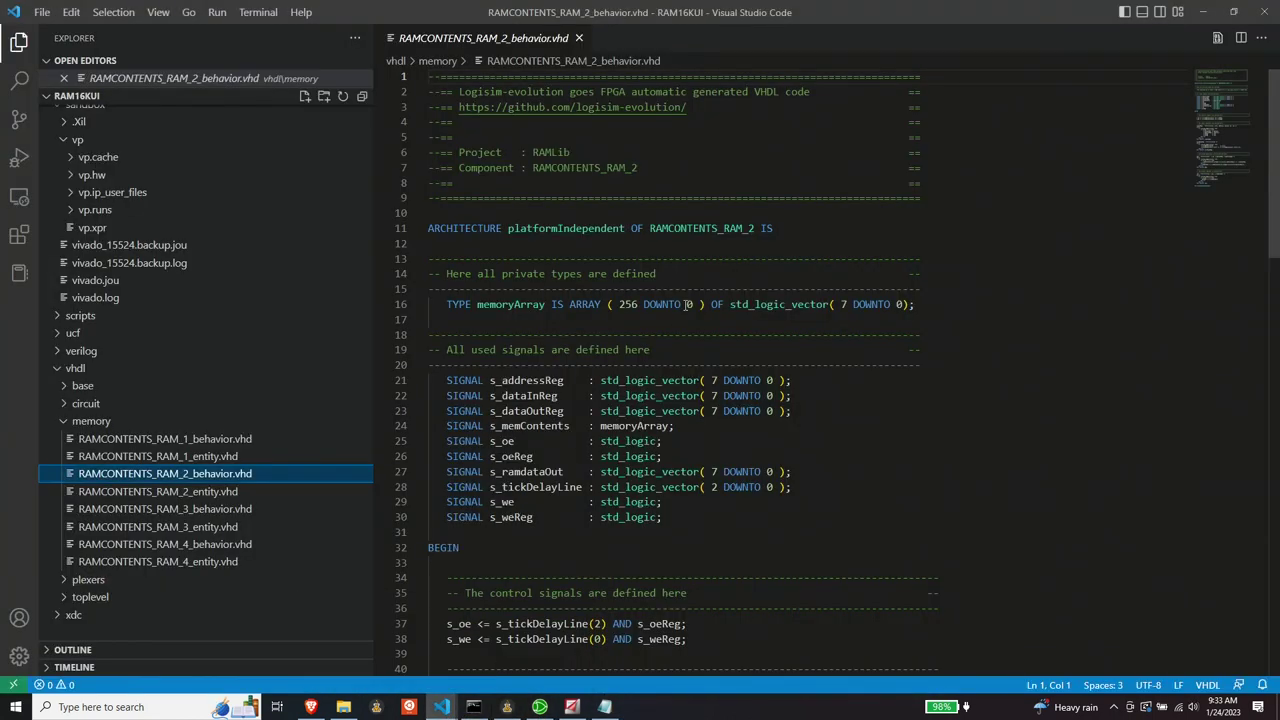
scroll(442, 286, down, 1)
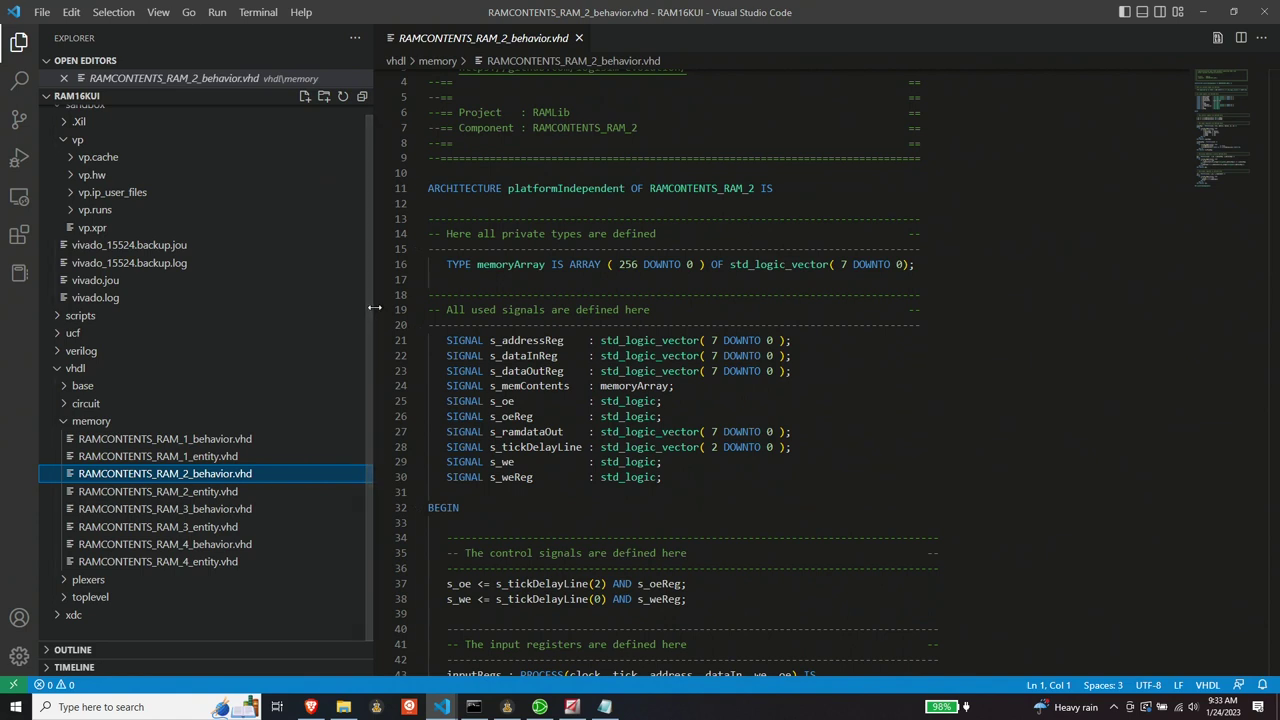
drag(370, 304, 294, 304)
scroll(443, 294, down, 8)
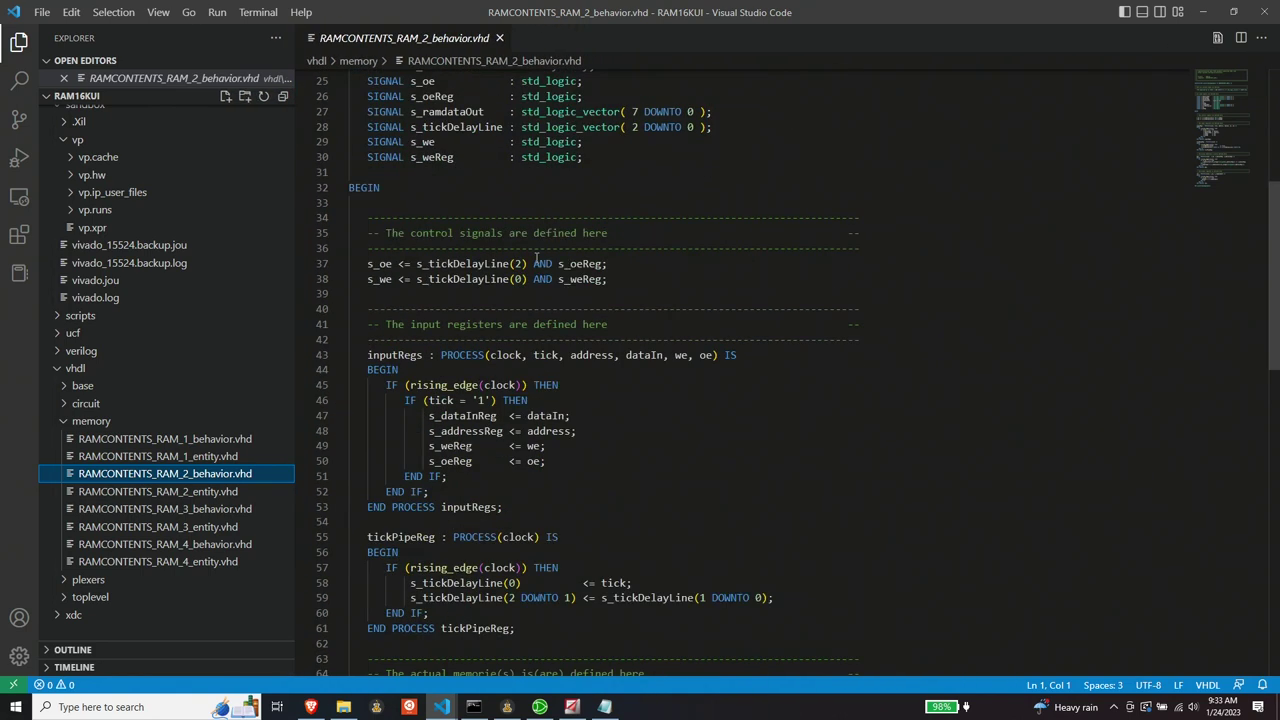
scroll(547, 266, up, 9)
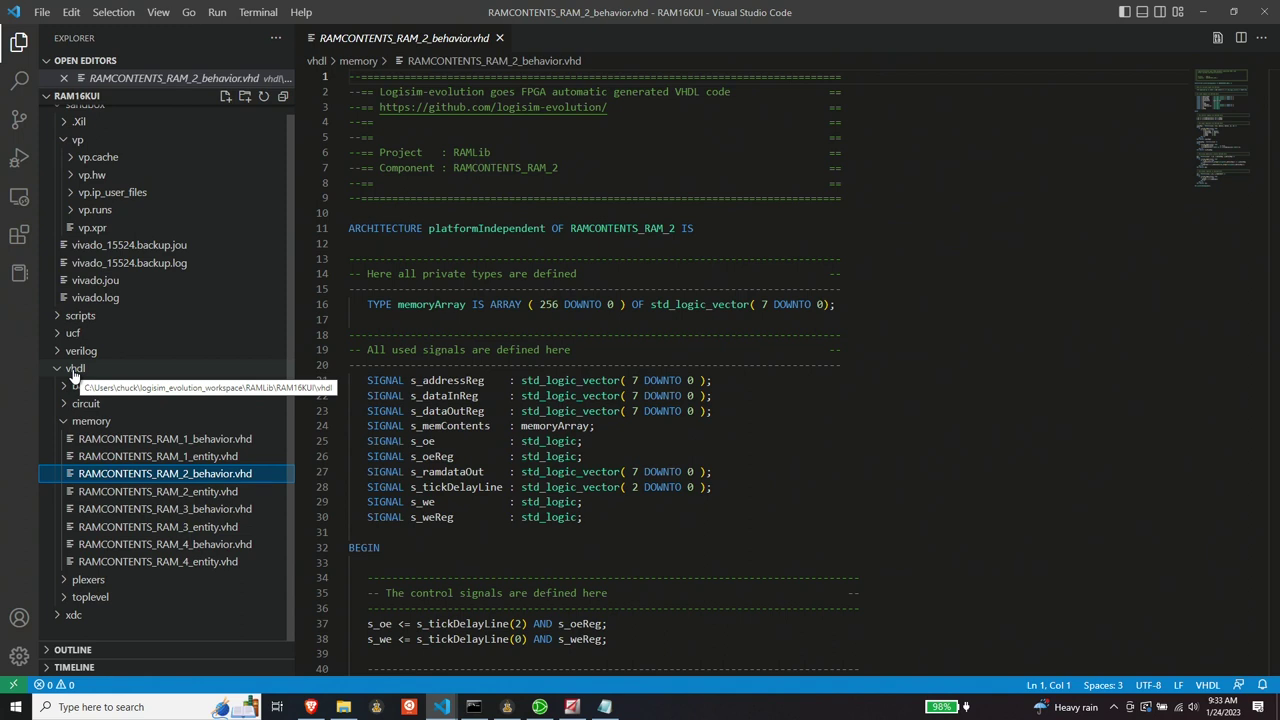
click(160, 456)
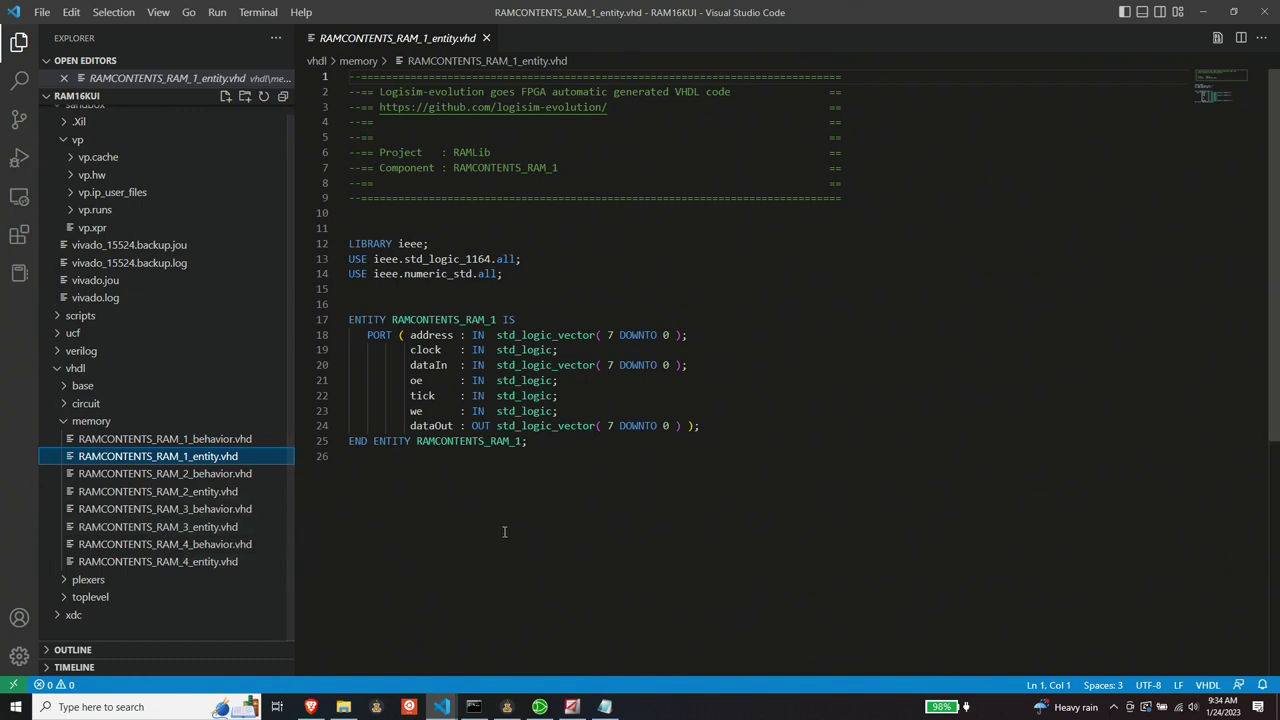
- Open RAMCONTENTS_RAM_1_behavior.vhd and scroll through its memory architecture and back to the top
click(209, 441)
scroll(690, 258, down, 9)
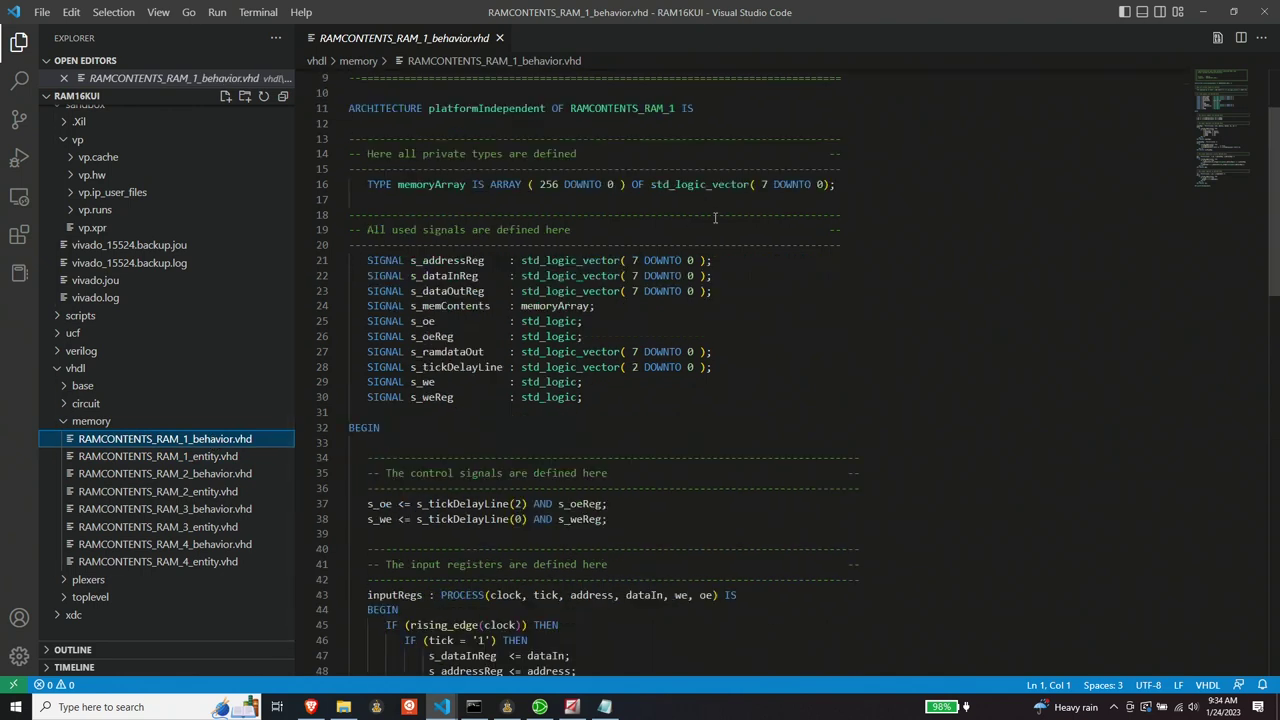
scroll(662, 259, down, 3)
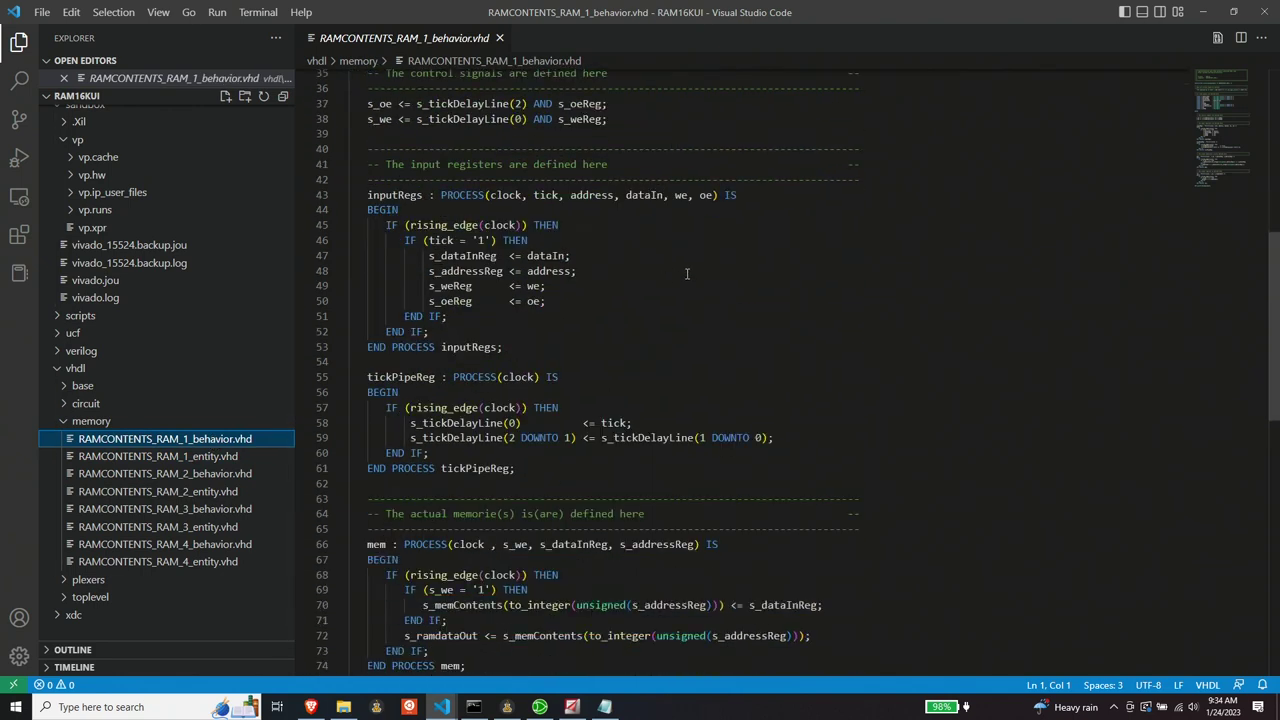
scroll(687, 273, down, 5)
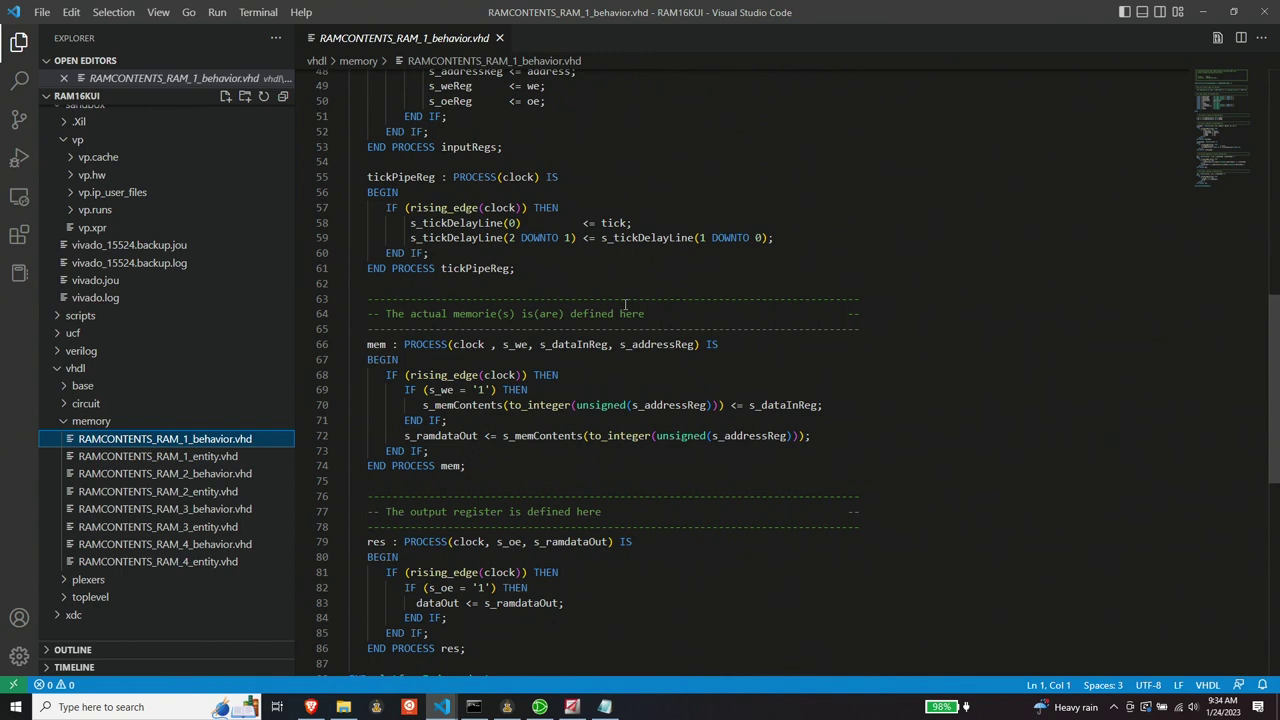
scroll(568, 302, down, 2)
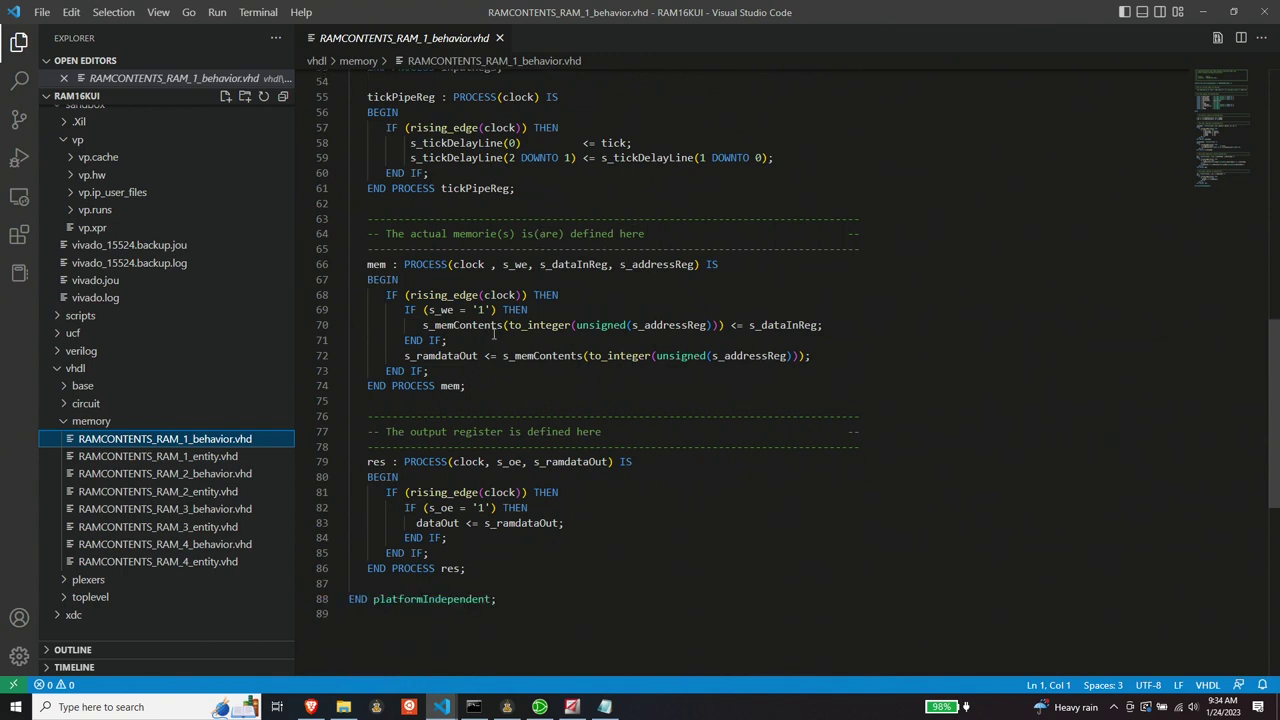
scroll(462, 258, up, 15)
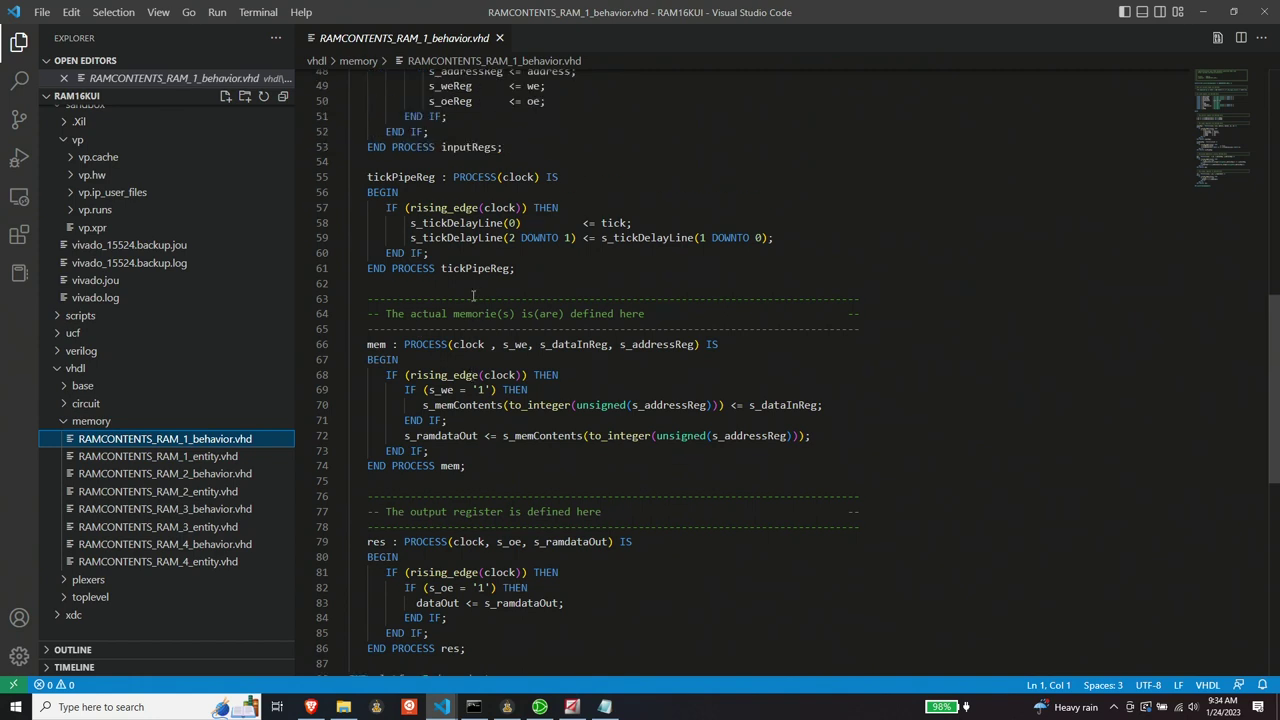
scroll(521, 275, up, 1)
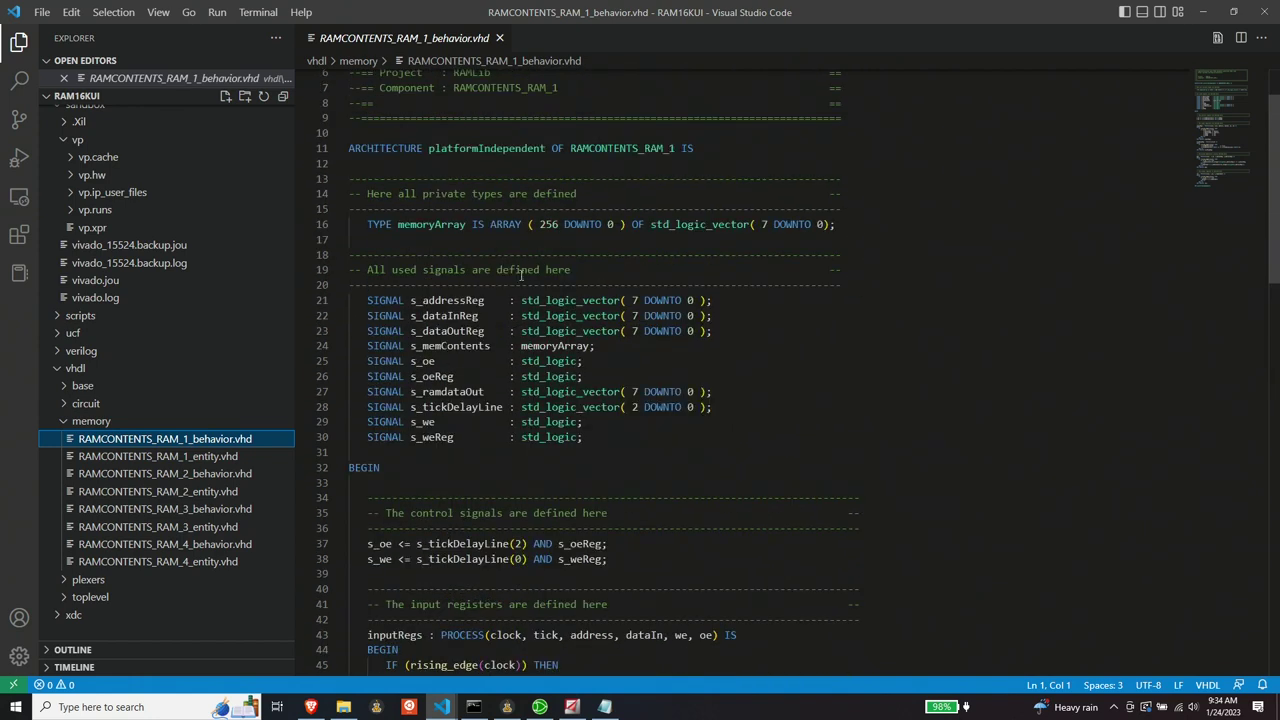
- Select the line-16 TYPE memoryArray declaration, ( 256 DOWNTO 0 ) of eight-bit vectors
click(368, 224)
drag(397, 218, 840, 224)
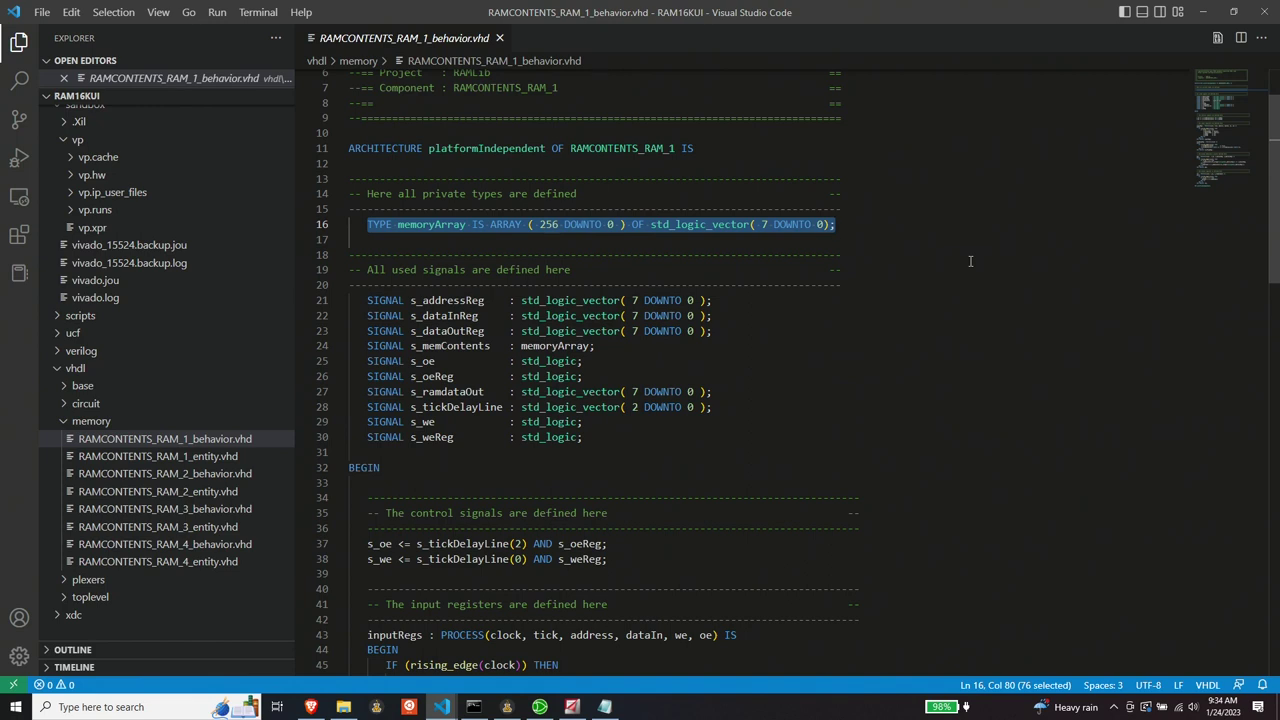
click(445, 240)
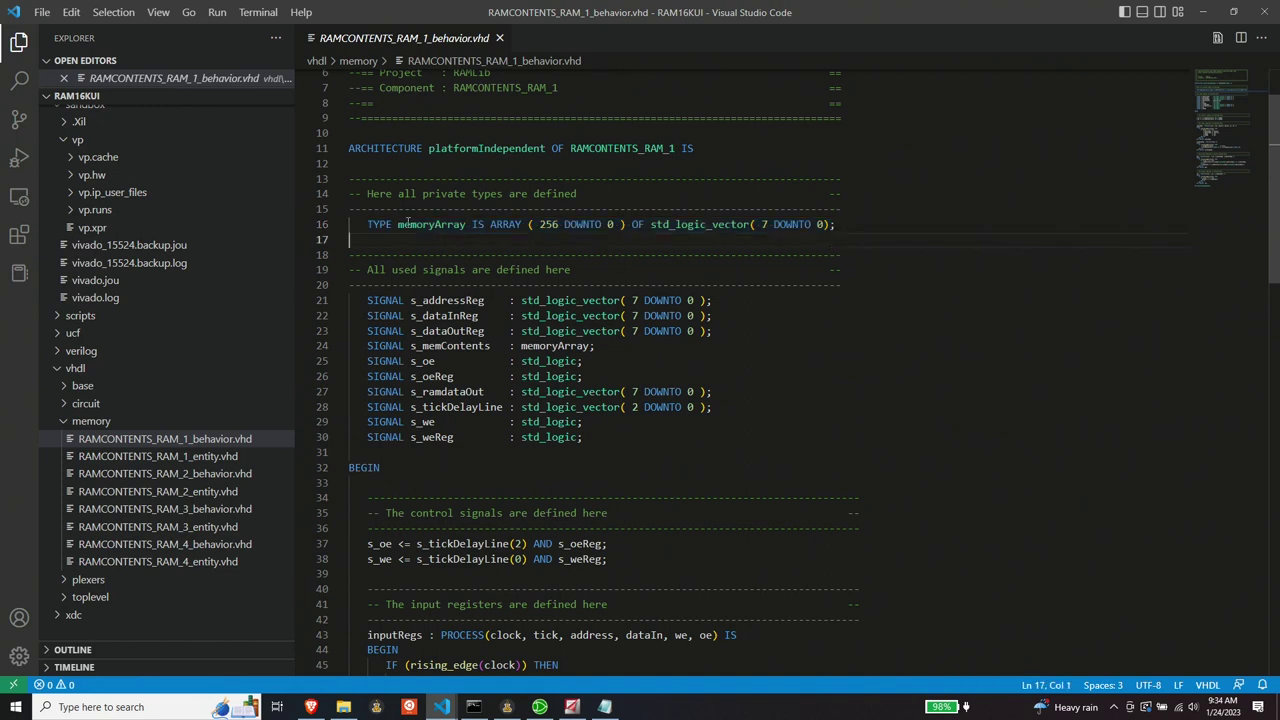
drag(367, 224, 885, 241)
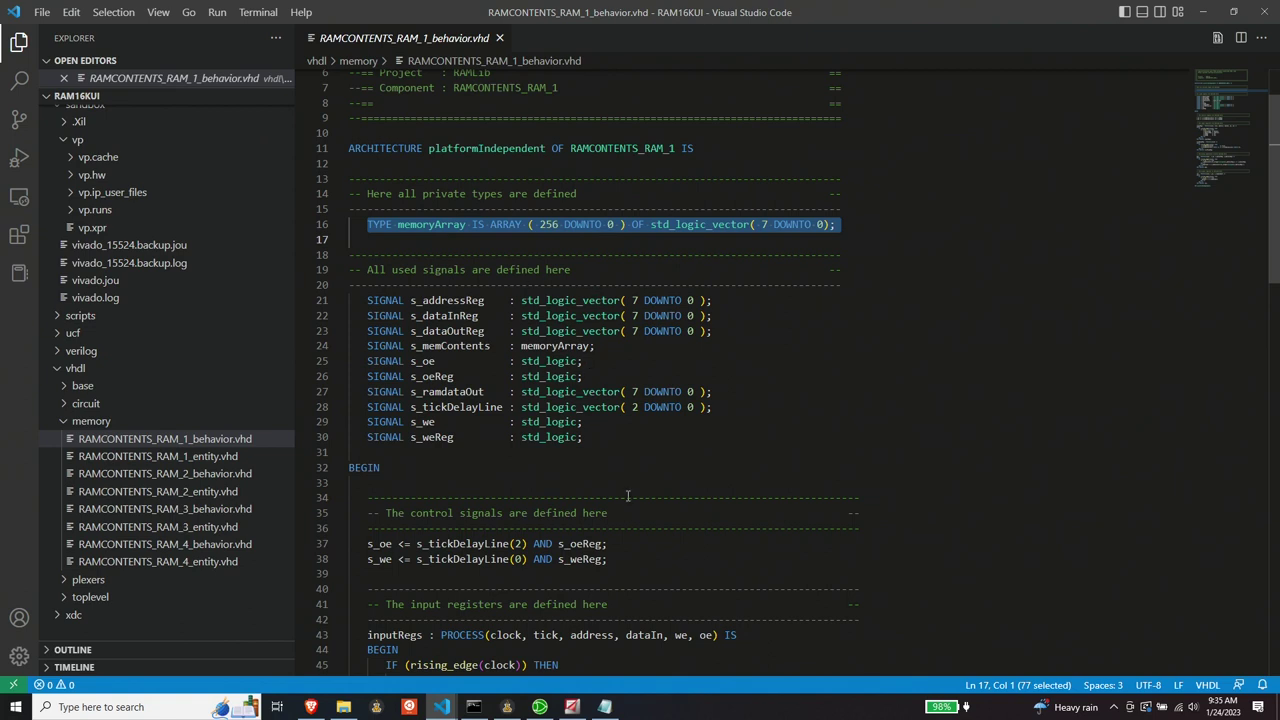
- Return to the Notepad log and highlight the 2K Bit RAM size and its count of 128
click(600, 707)
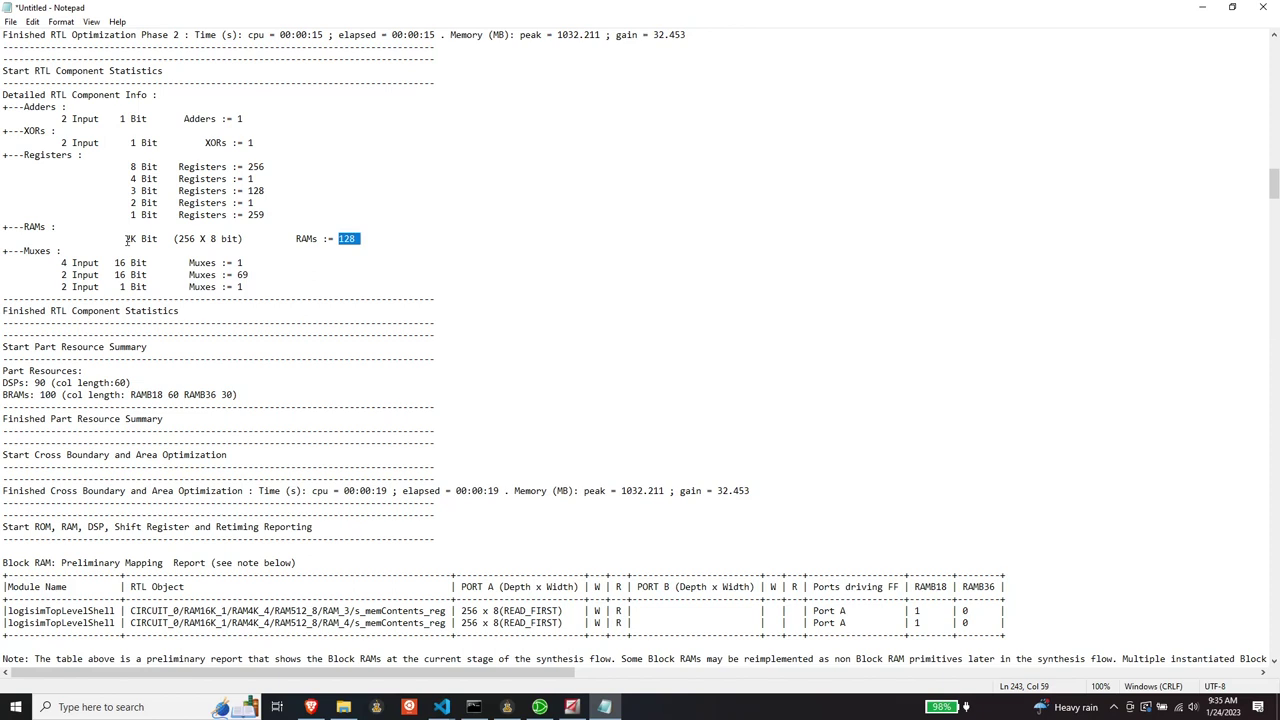
drag(124, 239, 250, 241)
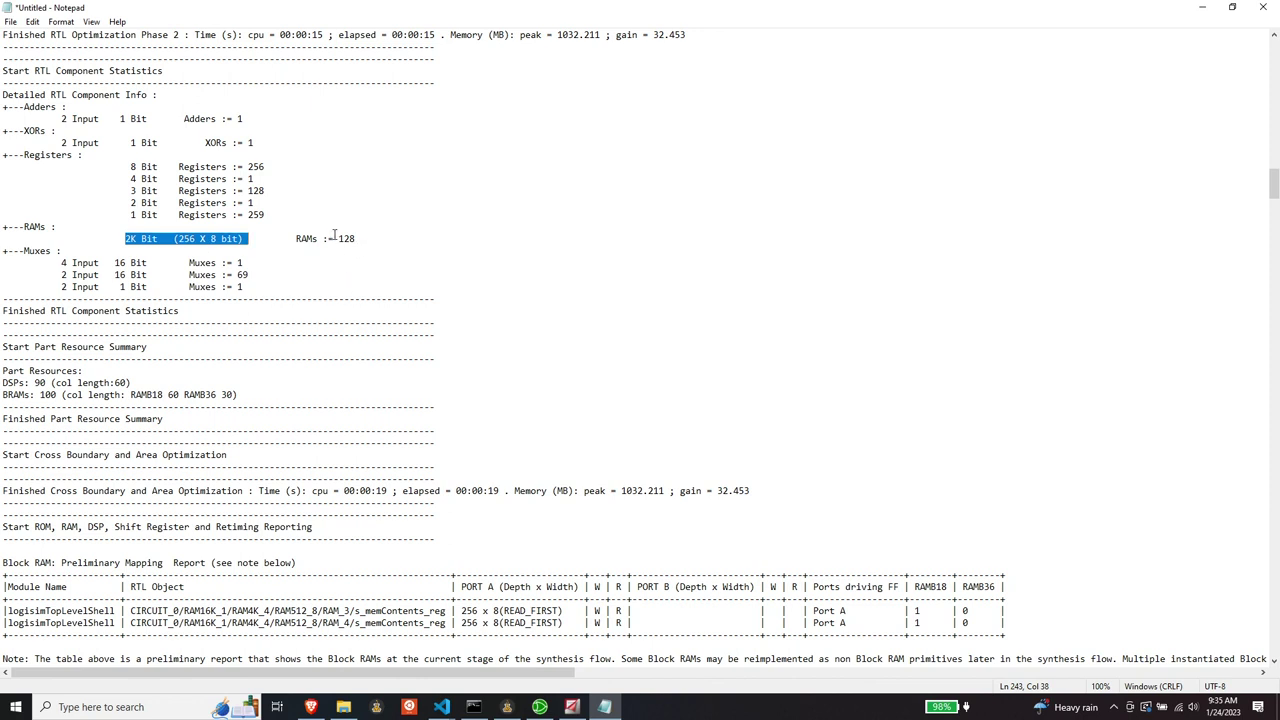
drag(336, 238, 366, 240)
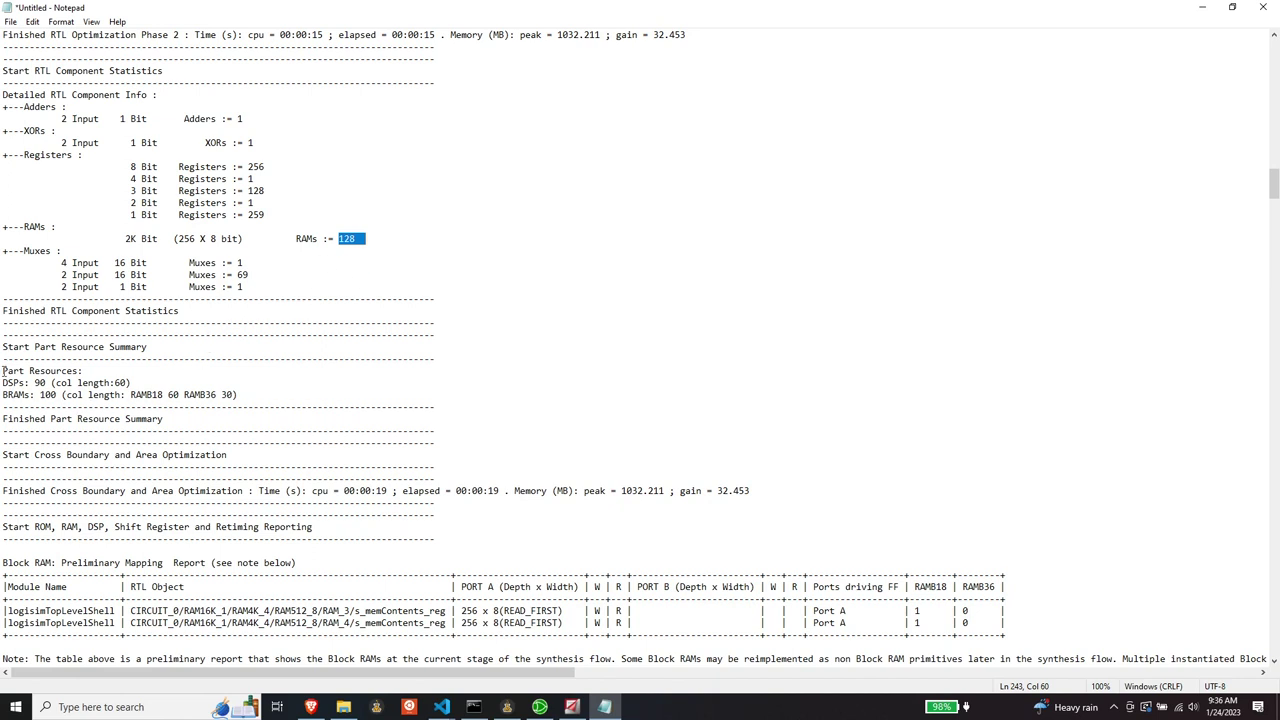
- Highlight the available block RAMs: RAMB18 60 and RAMB36 30
drag(3, 368, 200, 400)
click(165, 418)
drag(131, 394, 163, 395)
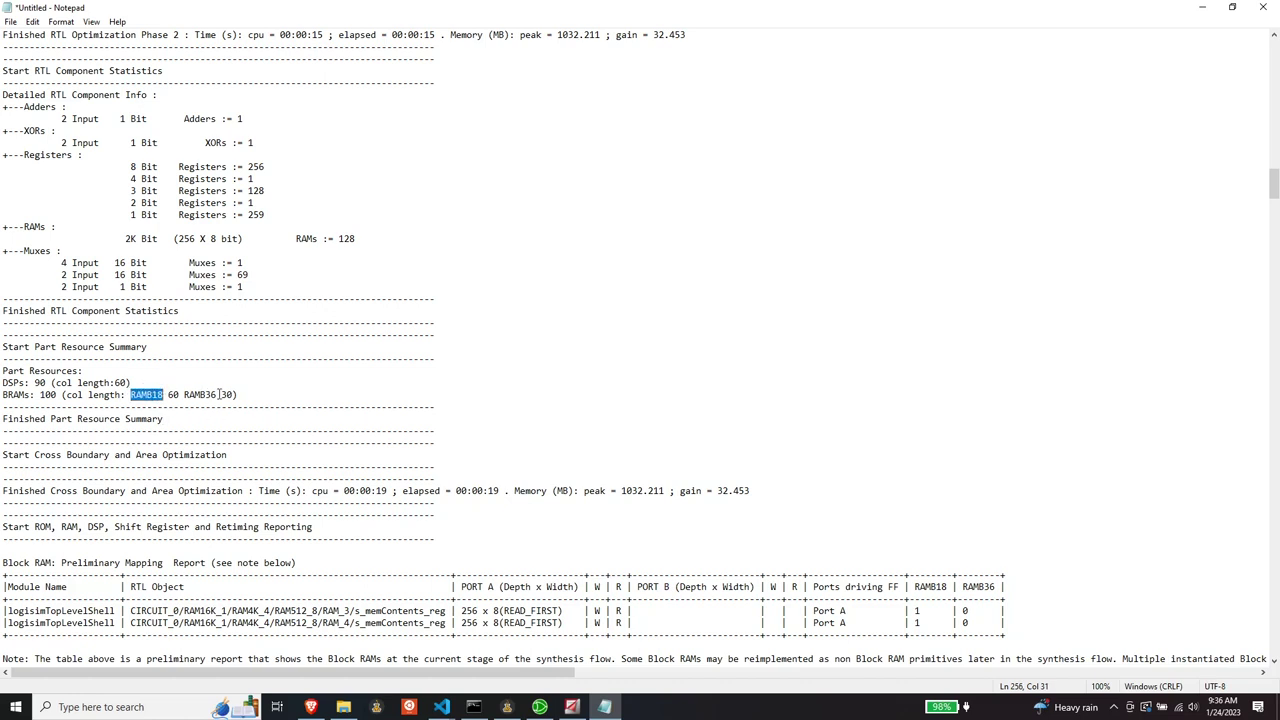
drag(185, 394, 217, 394)
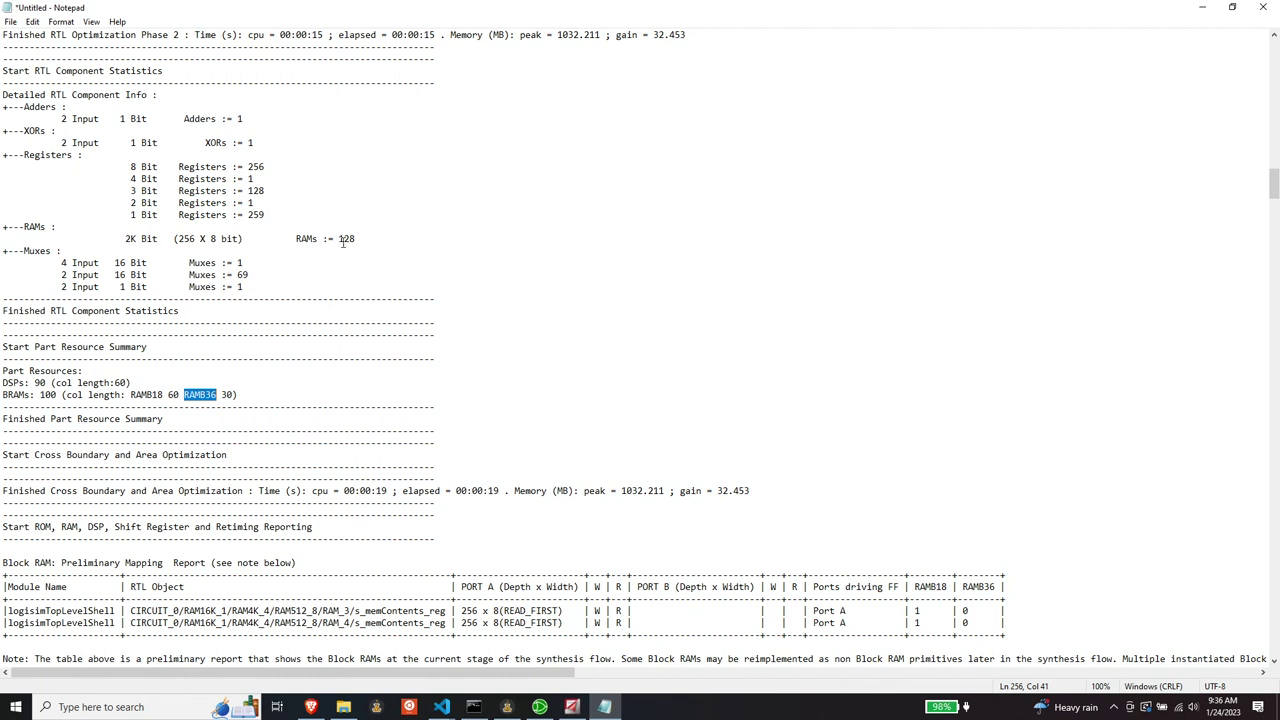
drag(129, 239, 222, 394)
click(236, 375)
drag(128, 394, 253, 395)
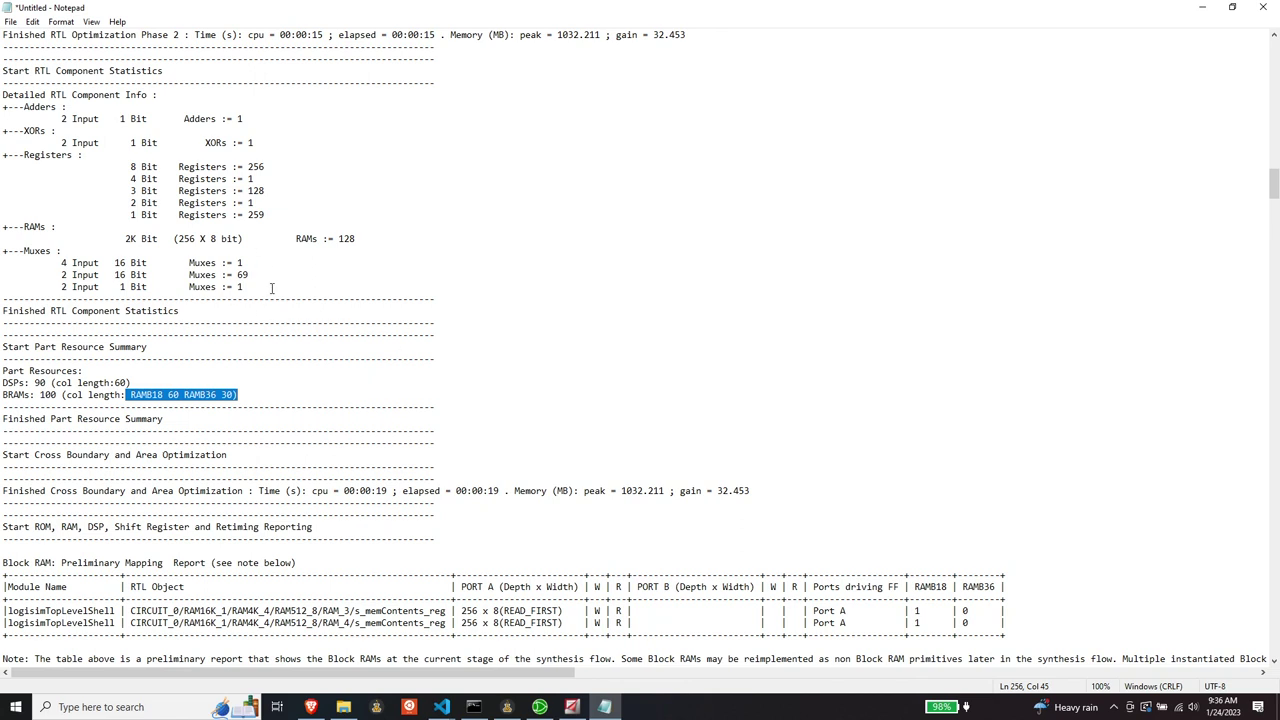
mouse_move(539, 708)
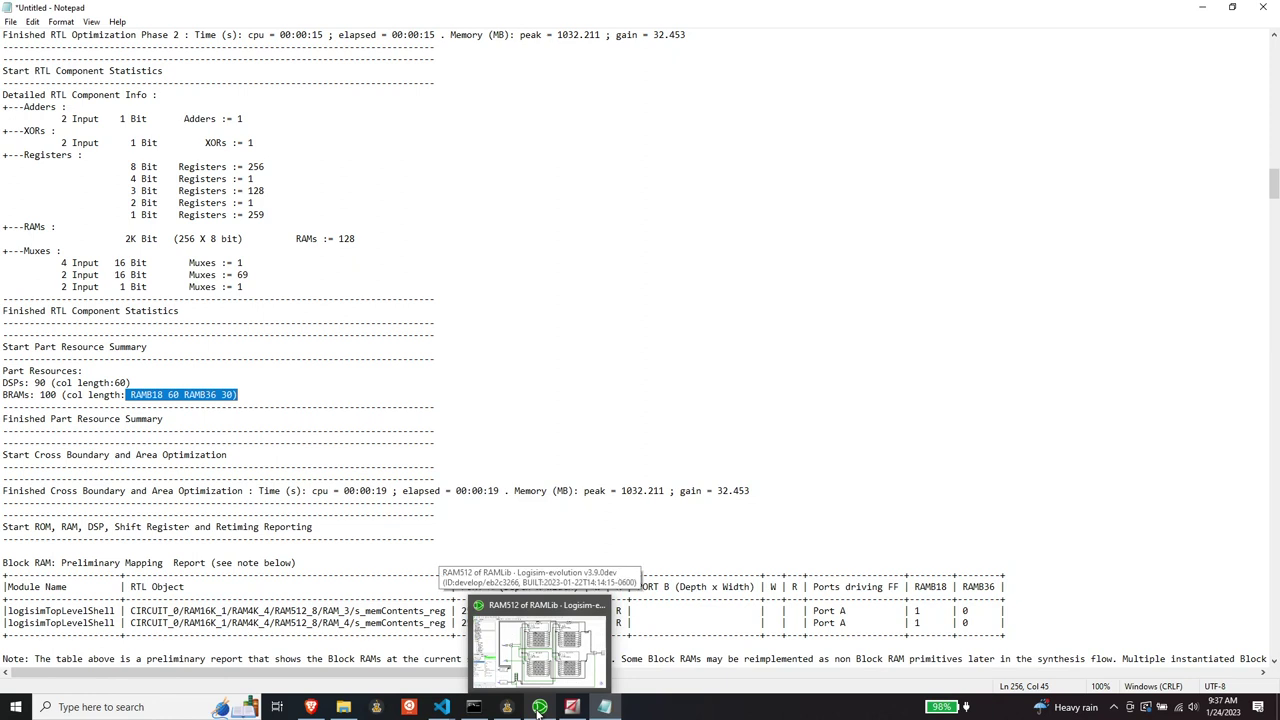
- Bring VS Code back with RAMCONTENTS_RAM_1_behavior.vhd and its memoryArray declaration in view
mouse_move(442, 707)
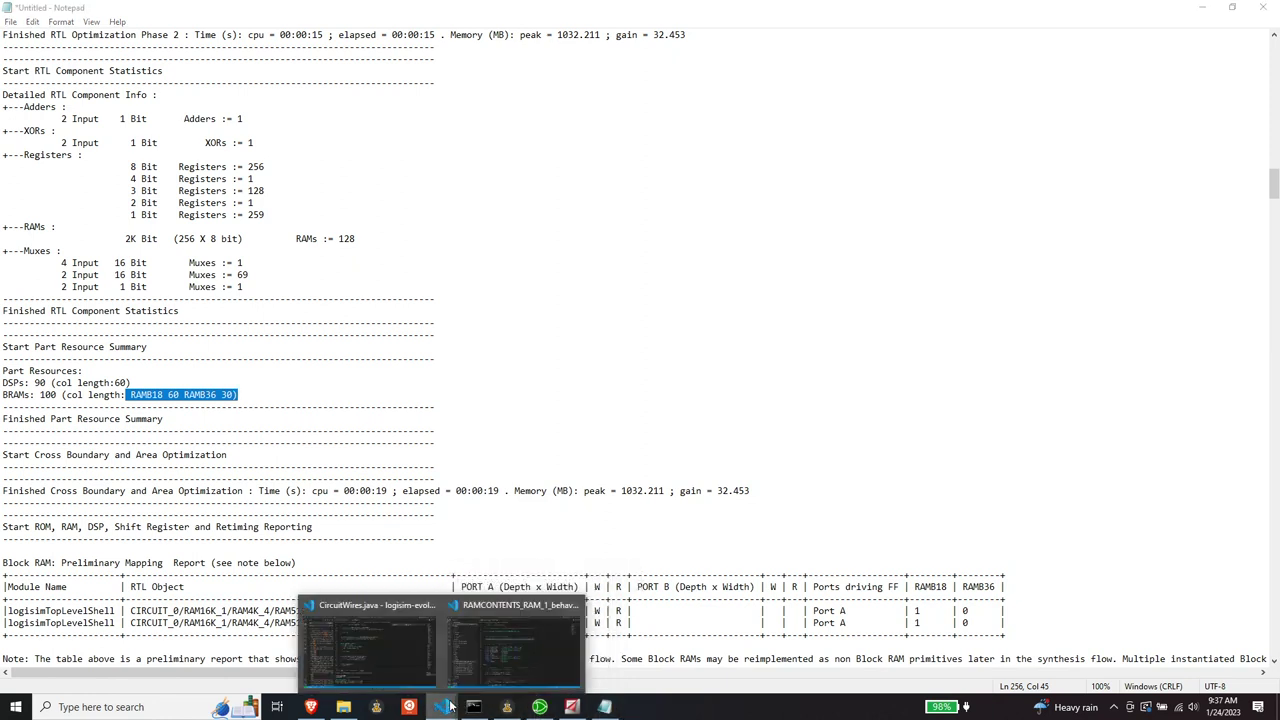
click(486, 658)
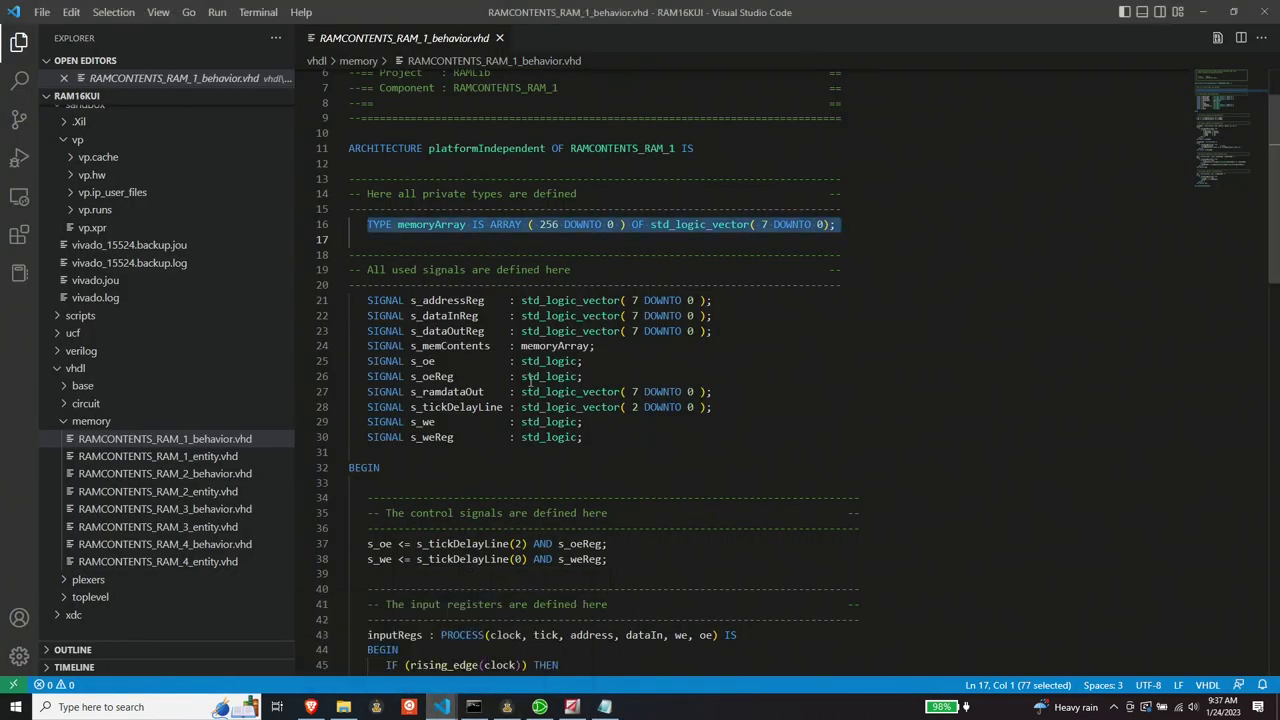